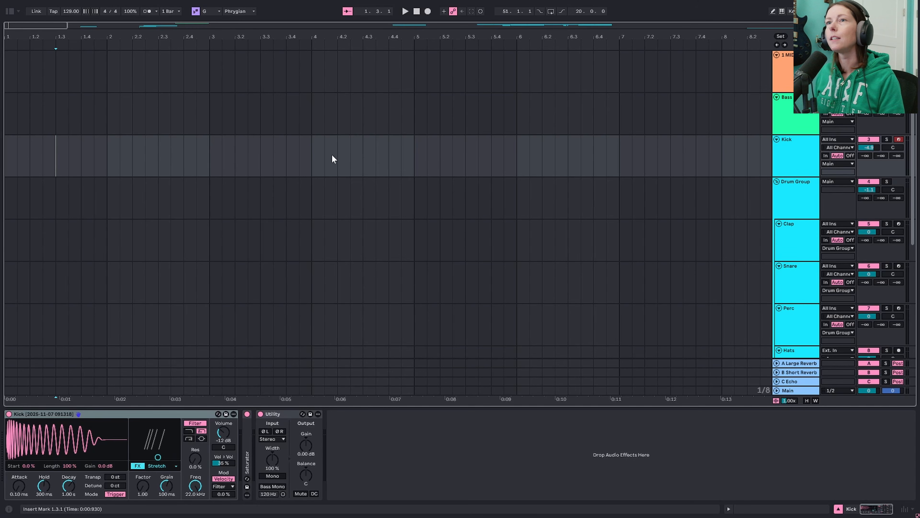
- Audition the Kick track and draw C3 notes on every beat of bar 1 in a four-bar clip on it
{"action": "left_click", "coordinate": [338, 156]}
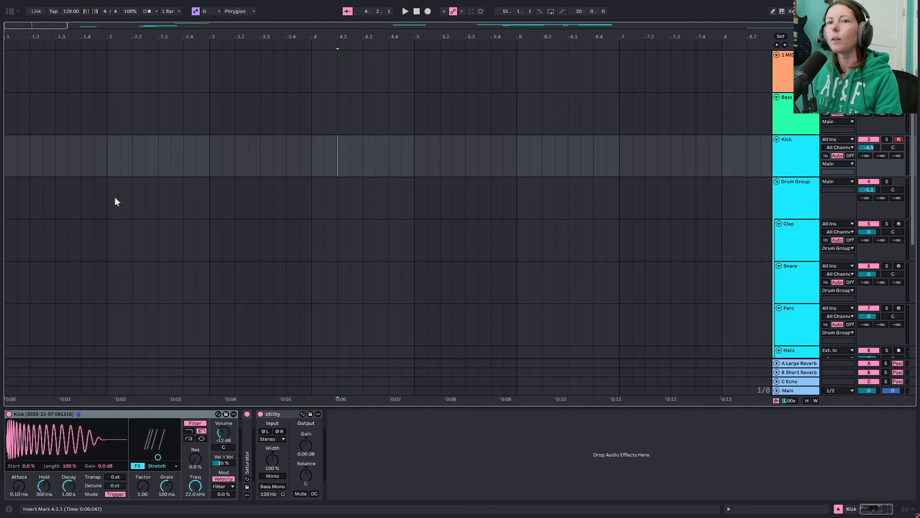
{"action": "left_click", "coordinate": [805, 154]}
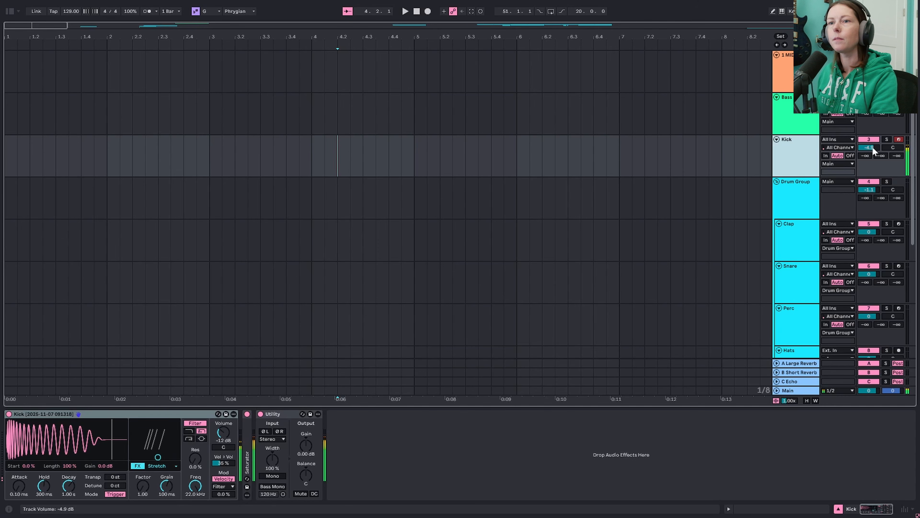
{"action": "left_click", "coordinate": [388, 157]}
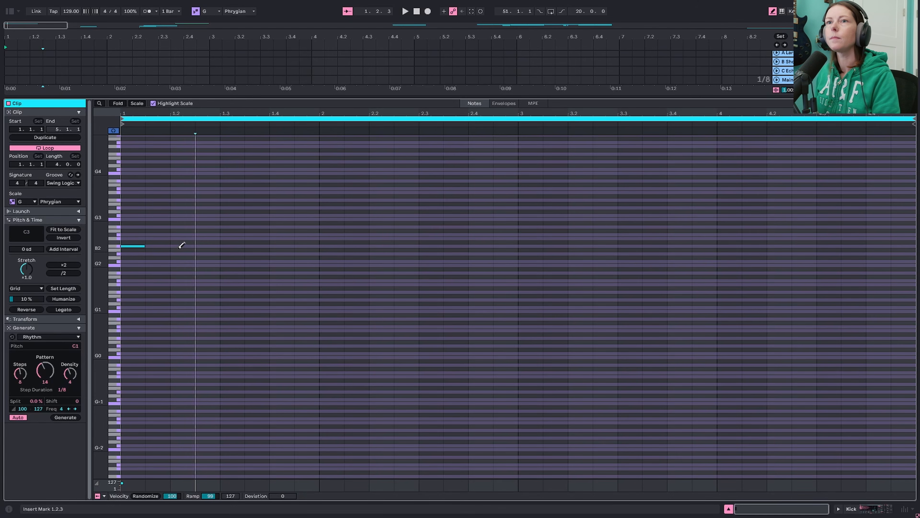
{"action": "left_click", "coordinate": [181, 246]}
{"action": "left_click", "coordinate": [229, 246]}
{"action": "left_click", "coordinate": [278, 246]}
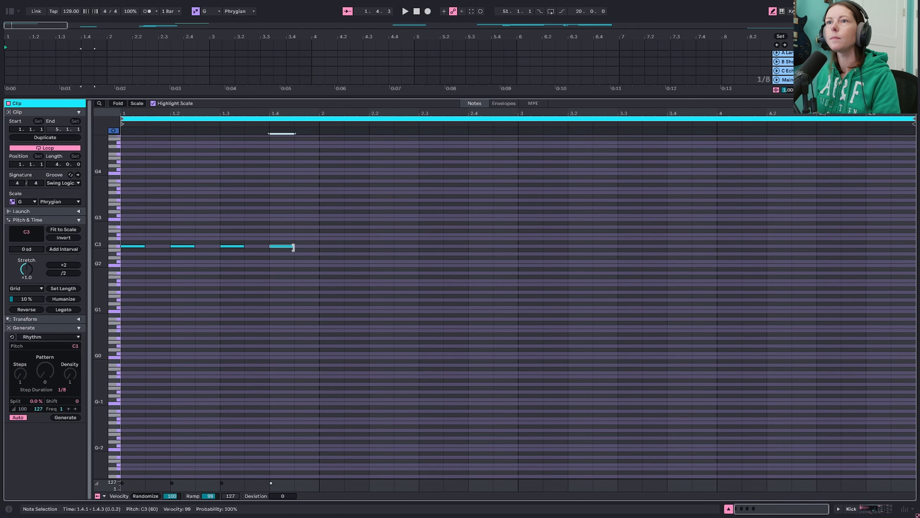
- Duplicate the first bar's kick notes three times to fill all four bars of the clip
{"action": "key", "text": "ctrl+a"}
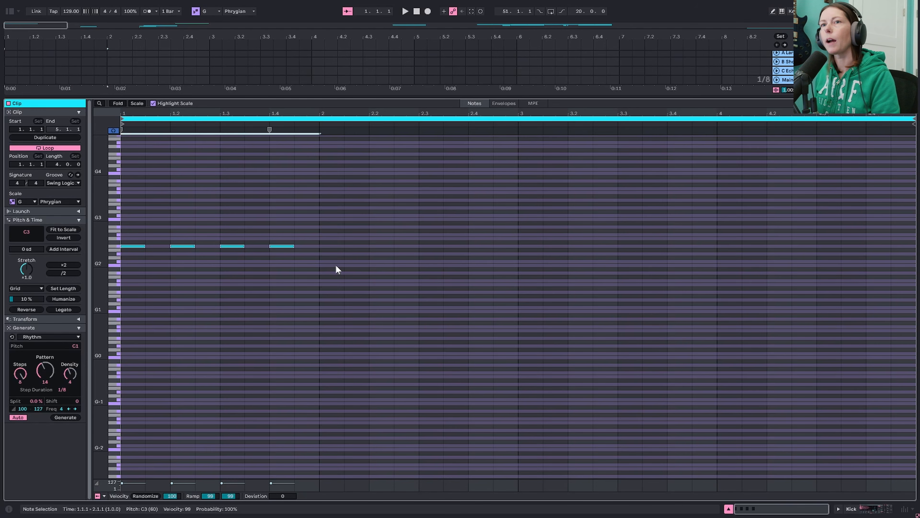
{"action": "key", "text": "ctrl+d"}
{"action": "key", "text": "ctrl+d"}
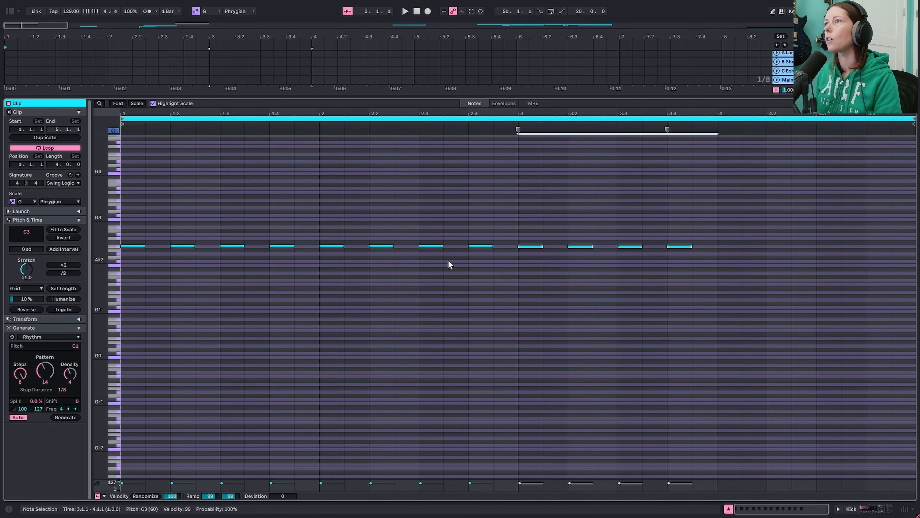
{"action": "key", "text": "ctrl+d"}
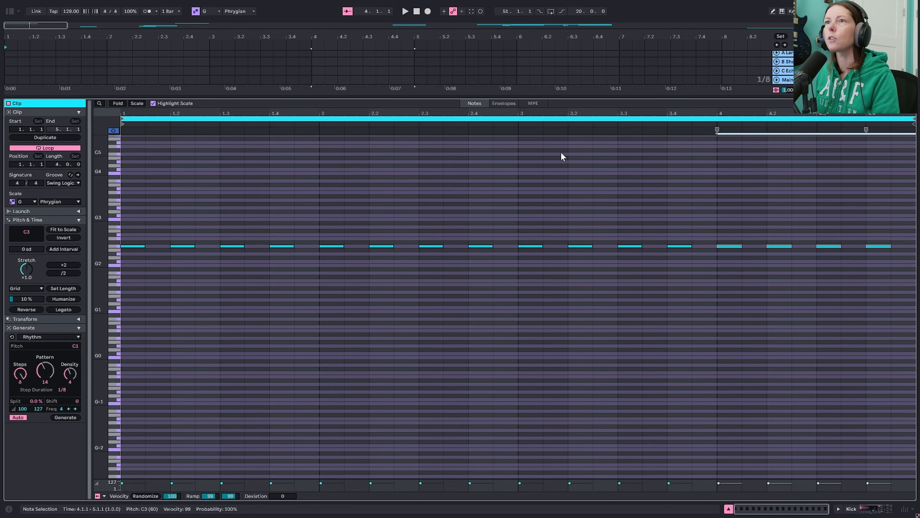
- Add an extra C3 kick note at 2.4.3 and play back the pattern
{"action": "key", "text": "space"}
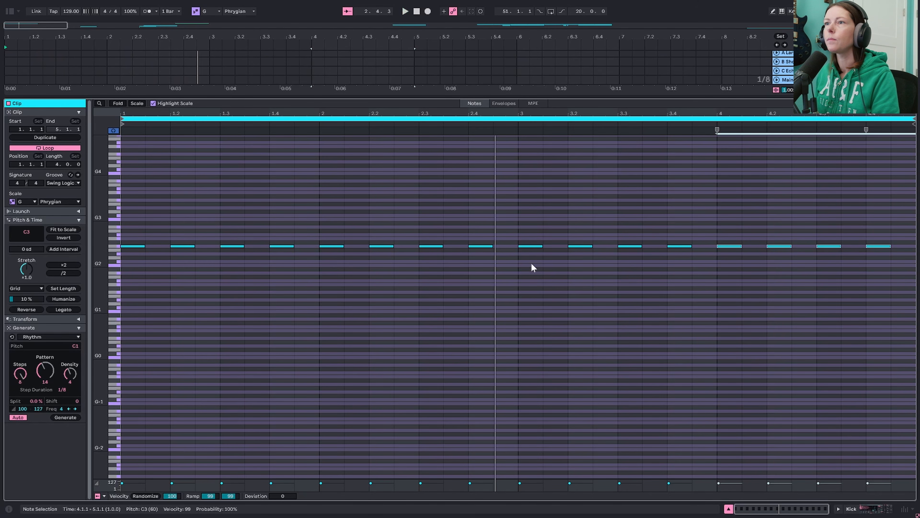
{"action": "key", "text": "b"}
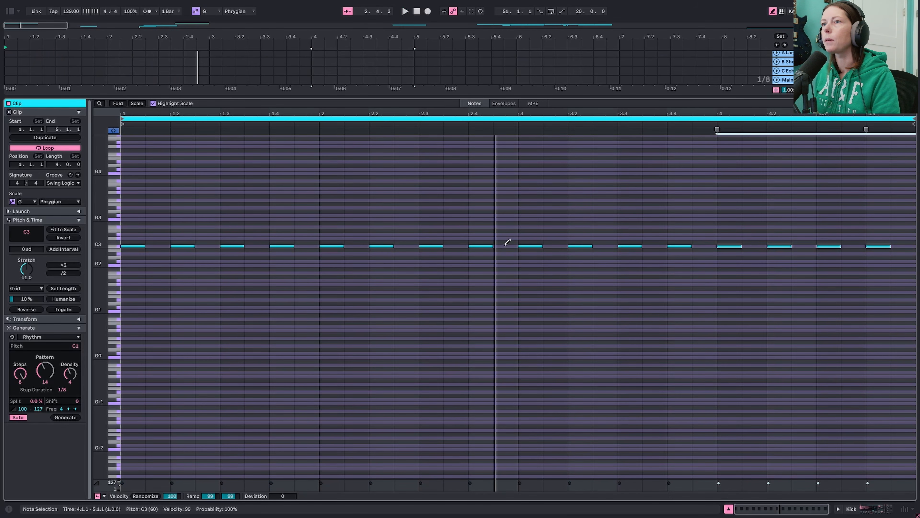
{"action": "left_click", "coordinate": [506, 245]}
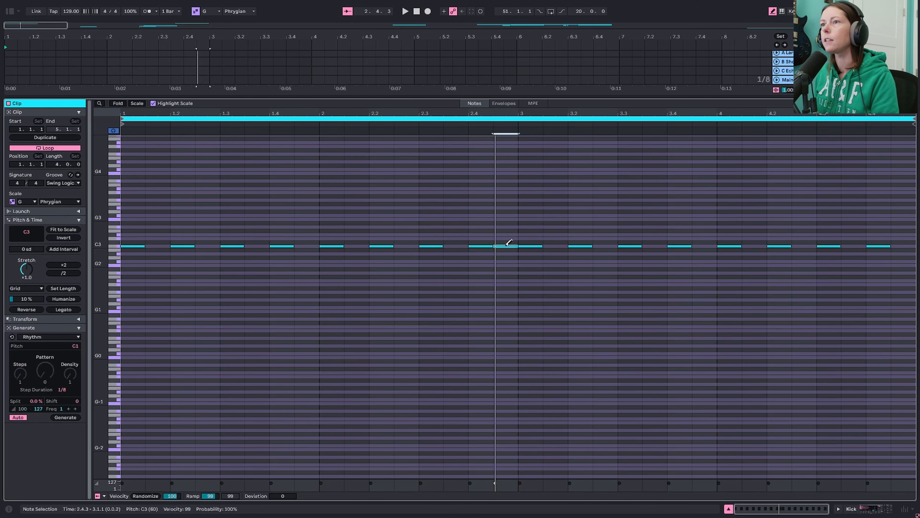
{"action": "key", "text": "b"}
{"action": "left_click", "coordinate": [421, 269]}
{"action": "key", "text": "space"}
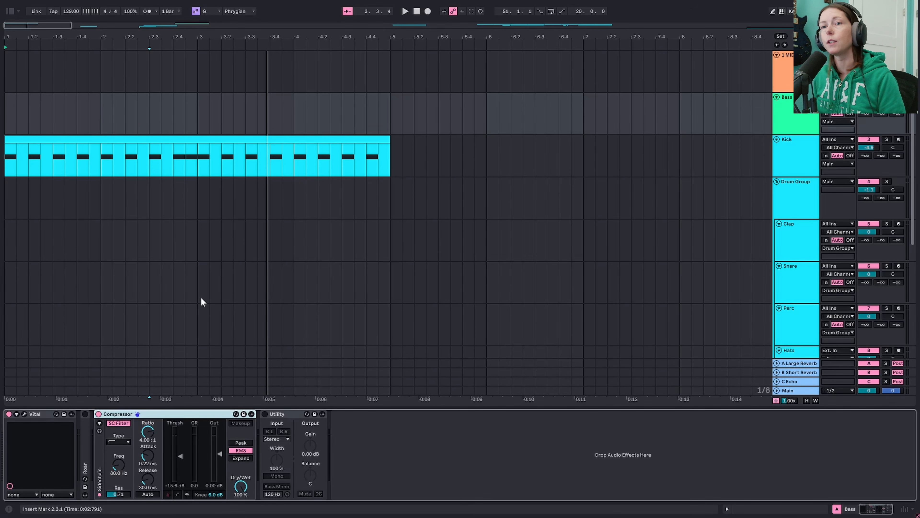
- Inspect the oscillator and effects settings of the Vital patch on the Bass track and close the plugin window
{"action": "left_click", "coordinate": [24, 413]}
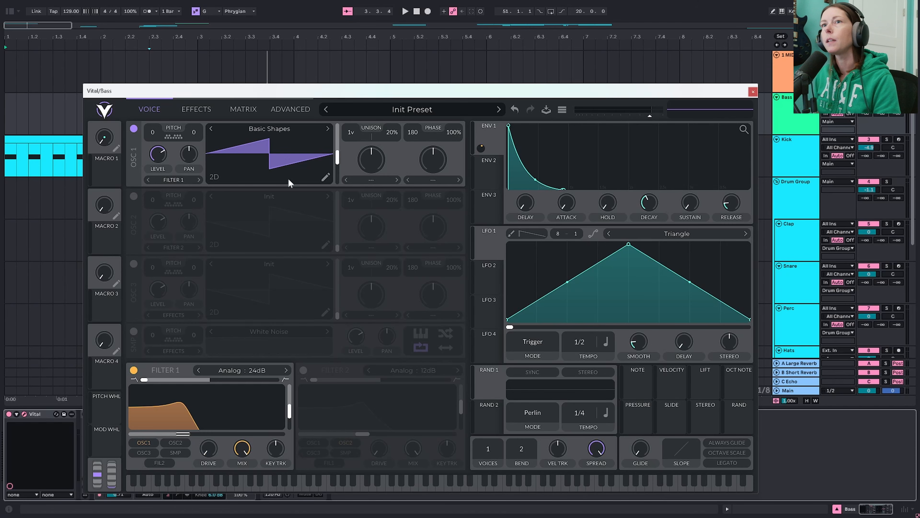
{"action": "left_click", "coordinate": [201, 108]}
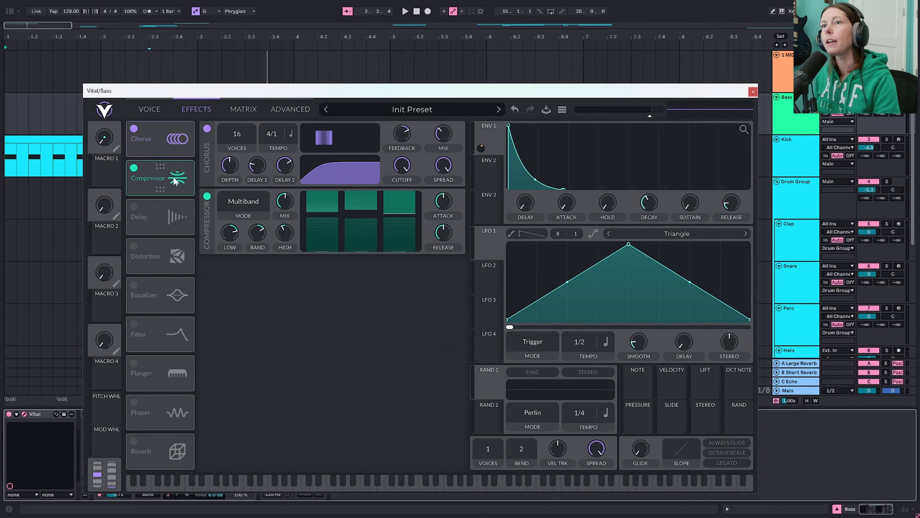
{"action": "left_click", "coordinate": [153, 108]}
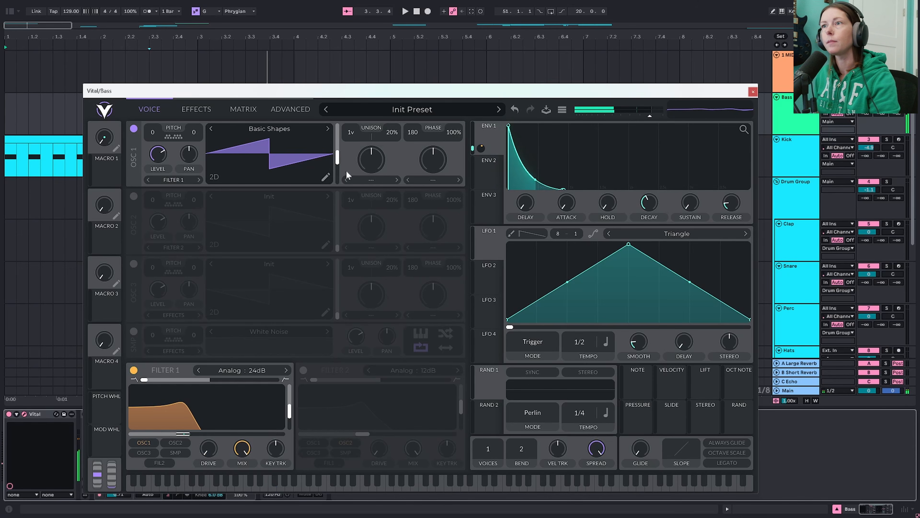
{"action": "left_click", "coordinate": [752, 91]}
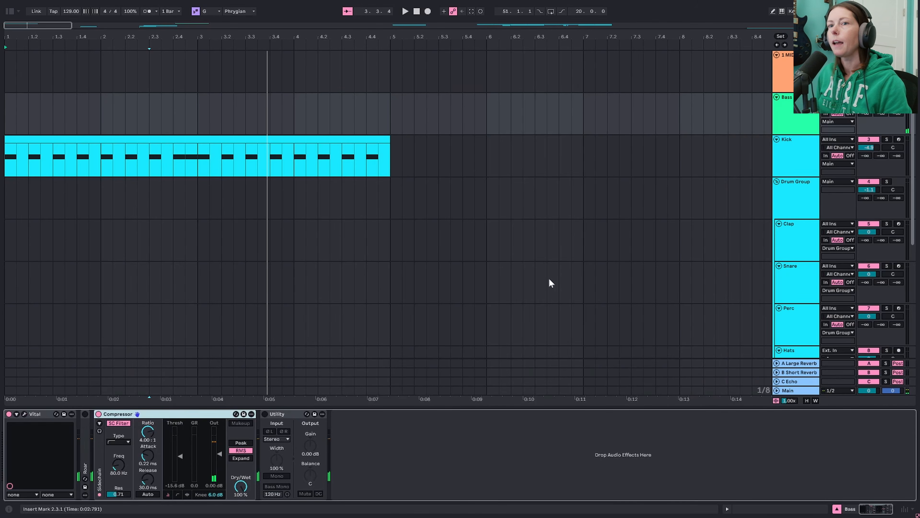
- Expand and enable Roar on the Bass track, and check its envelope source and the modulation matrix routing to Shaper 1 Amt
{"action": "double_click", "coordinate": [87, 453]}
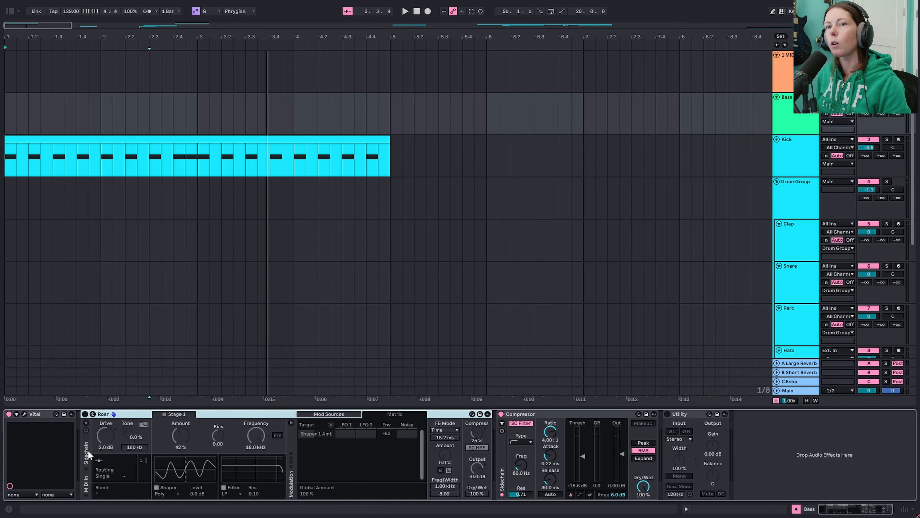
{"action": "left_click", "coordinate": [84, 413]}
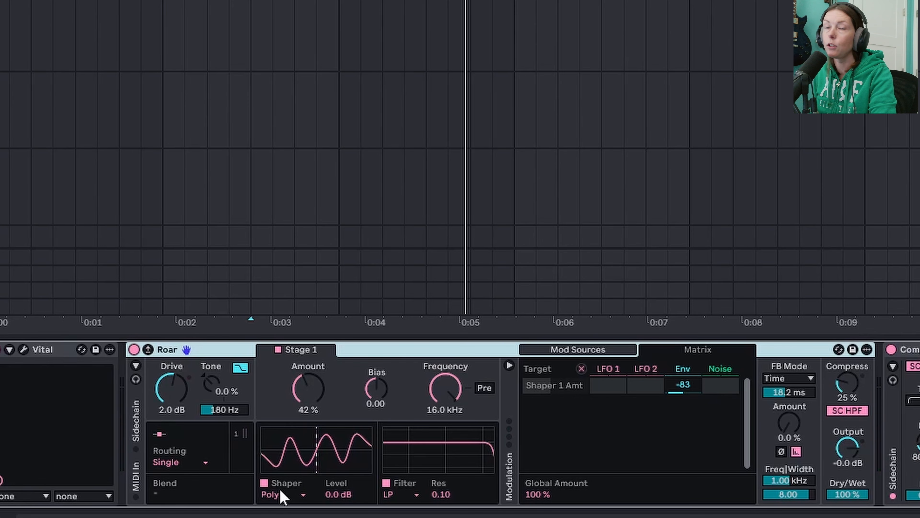
{"action": "left_click", "coordinate": [596, 352]}
{"action": "left_click", "coordinate": [666, 370]}
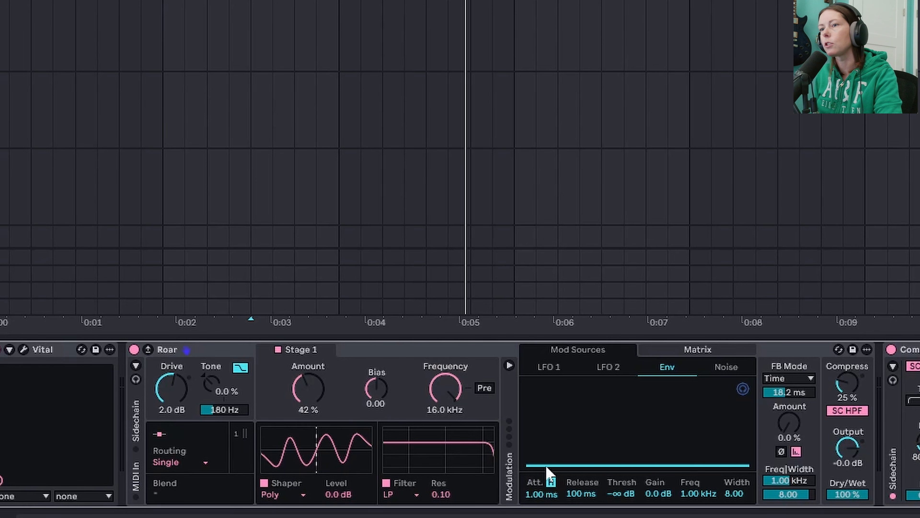
{"action": "left_click", "coordinate": [698, 350]}
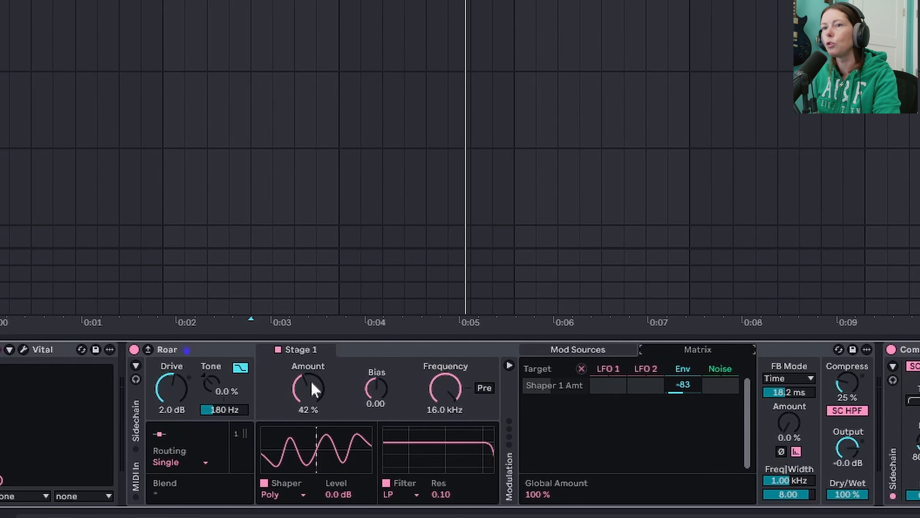
{"action": "left_click", "coordinate": [320, 384]}
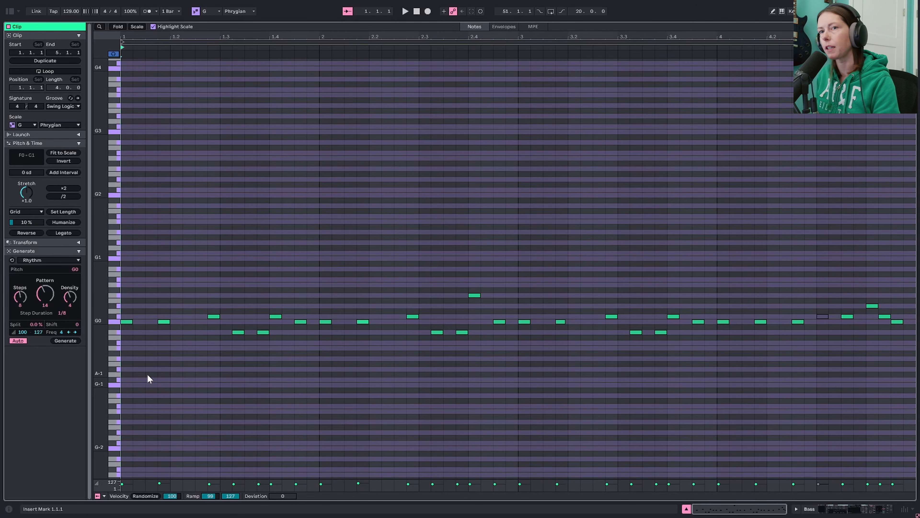
- Examine the bass clip's note pattern, selecting its G0 notes and the first note, and play it back
{"action": "key", "text": "space"}
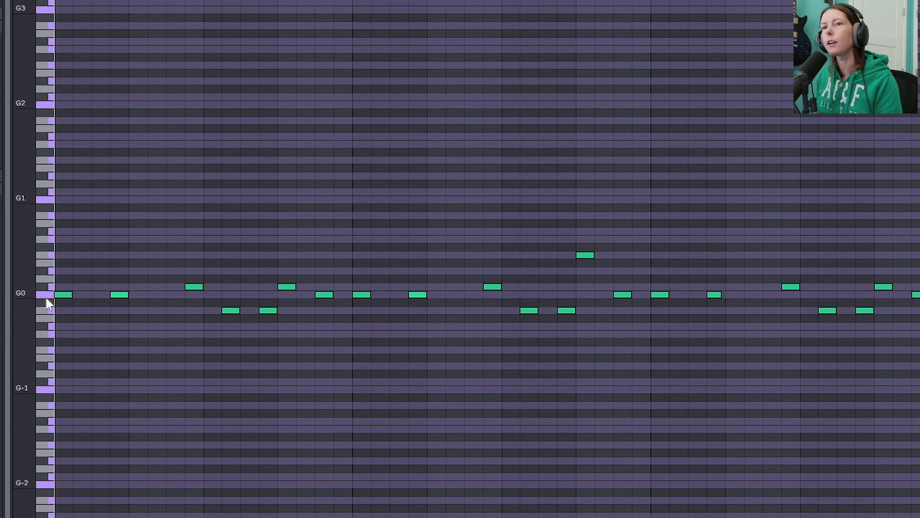
{"action": "left_click", "coordinate": [45, 295]}
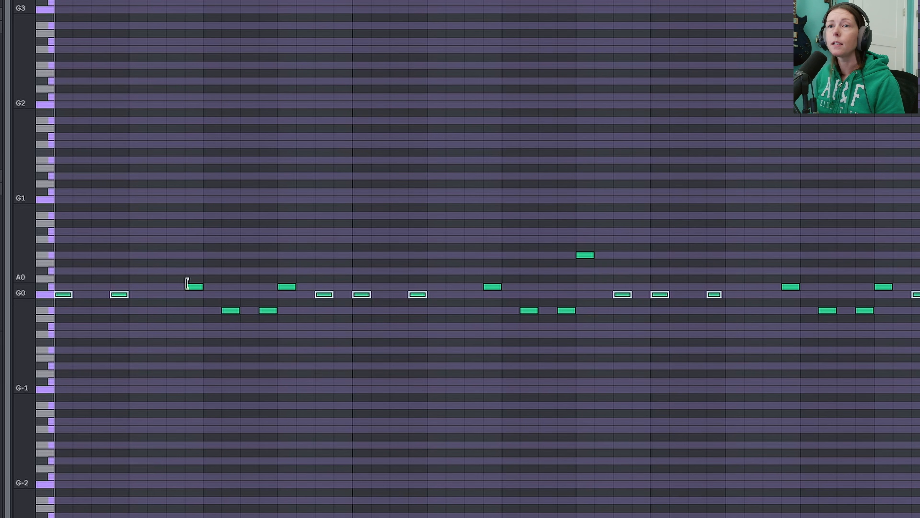
{"action": "right_click", "coordinate": [212, 250]}
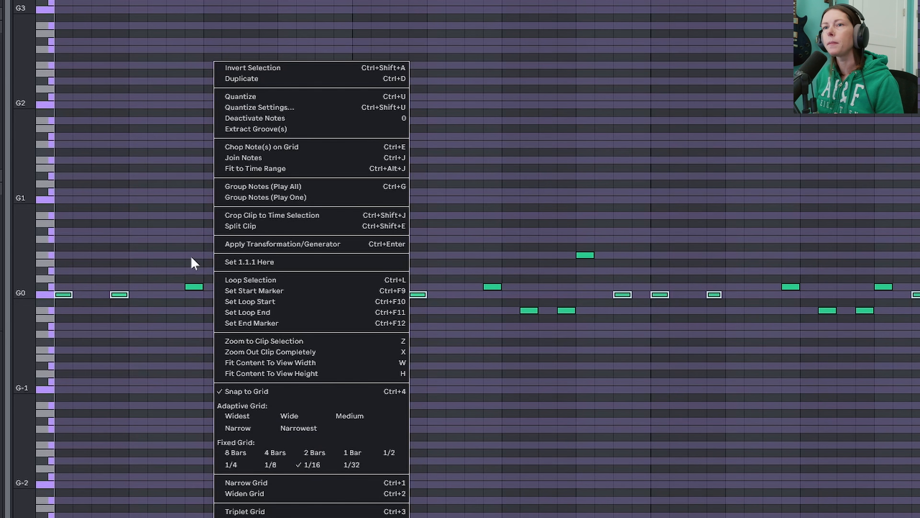
{"action": "left_click", "coordinate": [187, 249]}
{"action": "left_click", "coordinate": [211, 248]}
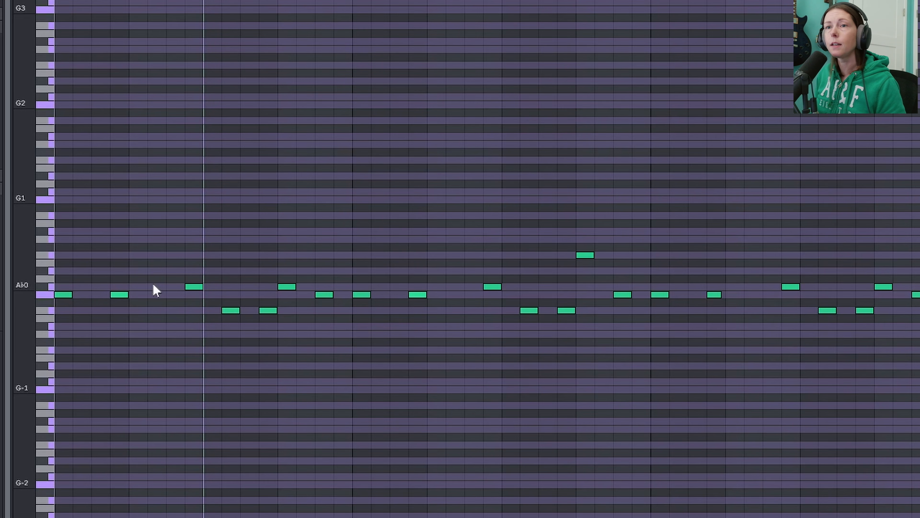
{"action": "left_click", "coordinate": [65, 296]}
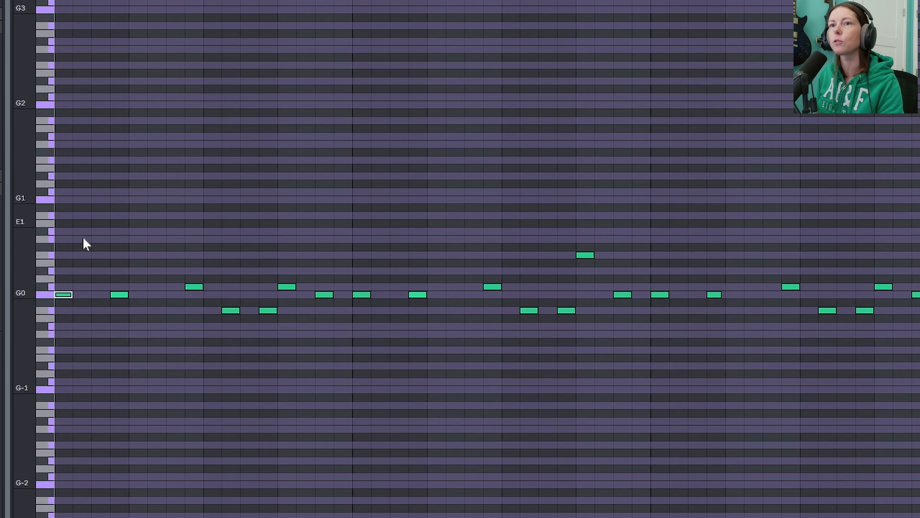
{"action": "key", "text": "space"}
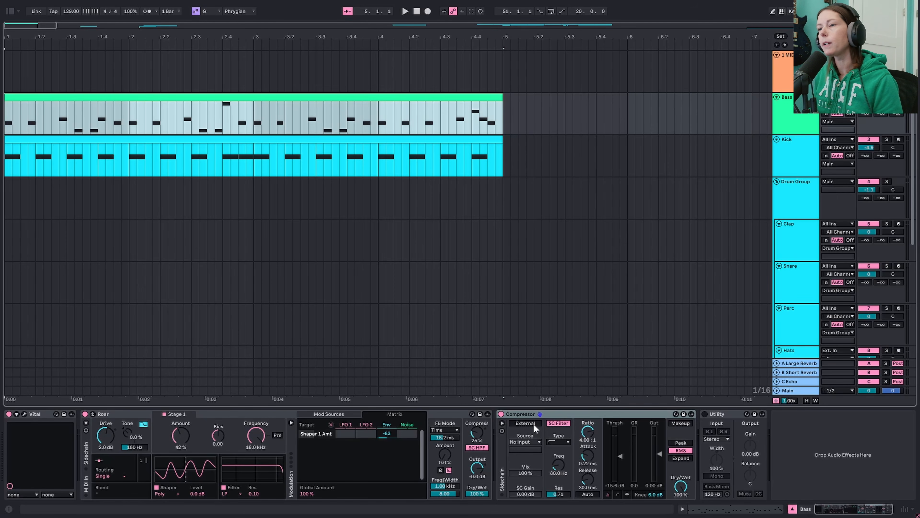
- Set the Bass track's Compressor to external sidechain with Kick as the source, and play the result
{"action": "left_click", "coordinate": [534, 423]}
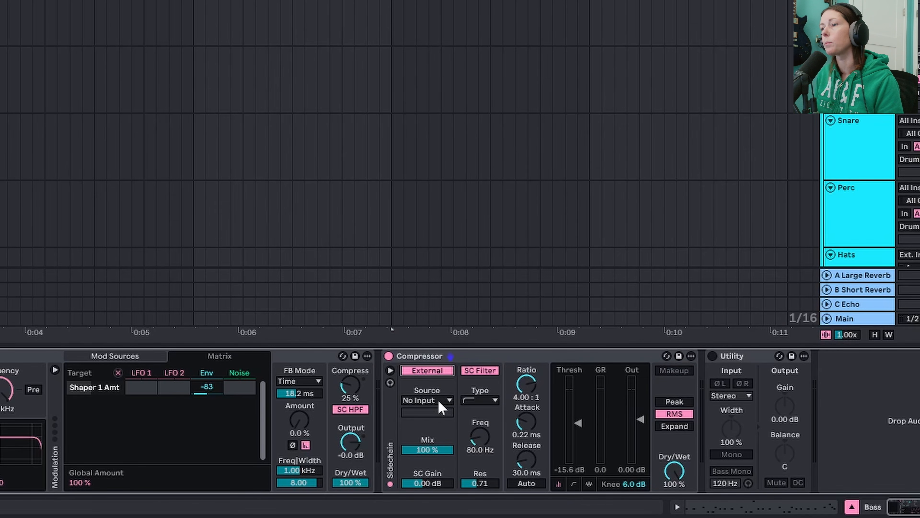
{"action": "left_click", "coordinate": [438, 399]}
{"action": "left_click", "coordinate": [434, 214]}
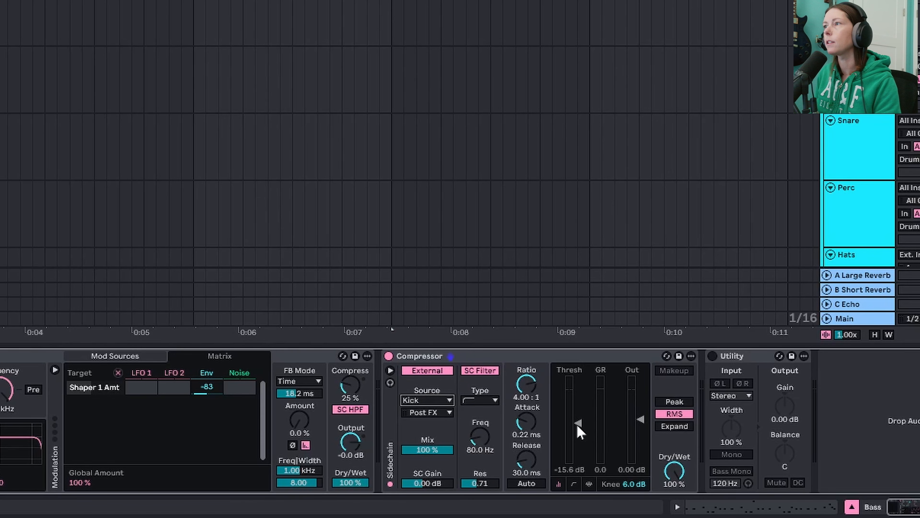
{"action": "key", "text": "space"}
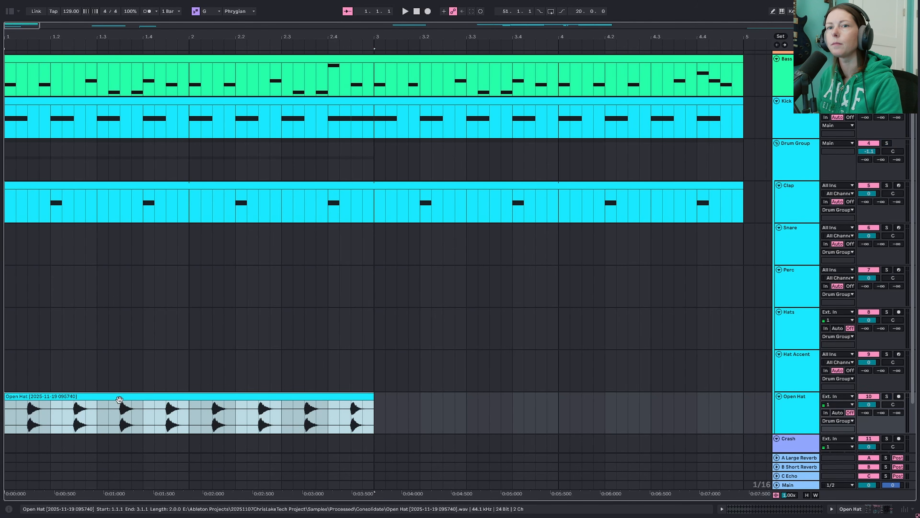
- Play the drum pattern and audition the four-bar Hats loop with its track soloed
{"action": "key", "text": "space"}
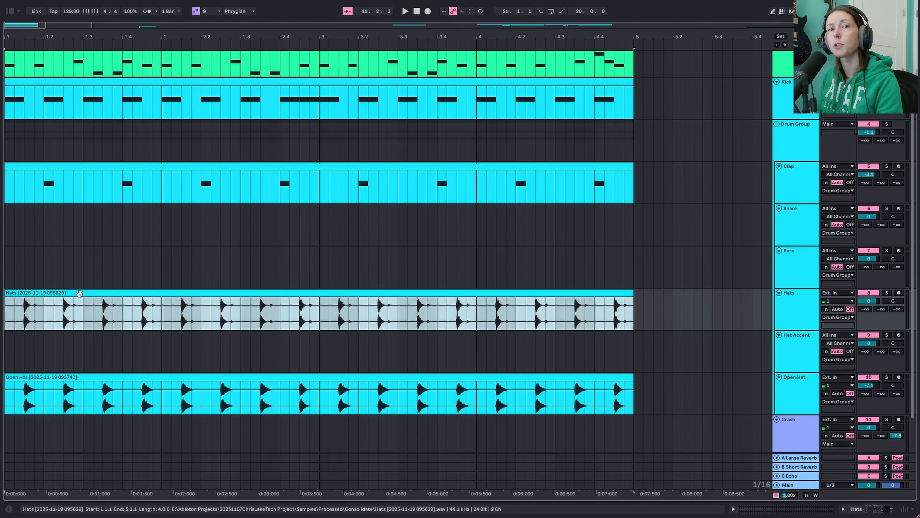
{"action": "left_click", "coordinate": [284, 298]}
{"action": "left_click", "coordinate": [283, 292]}
{"action": "key", "text": "s"}
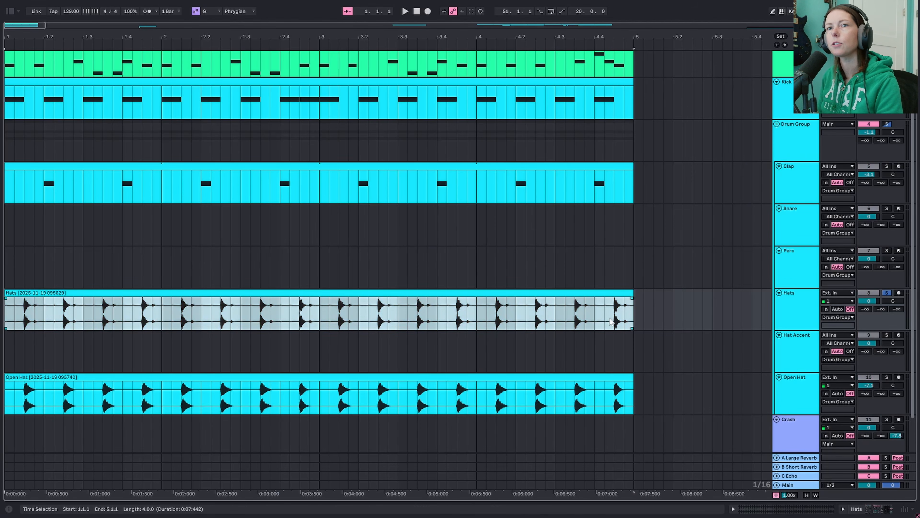
{"action": "key", "text": "space"}
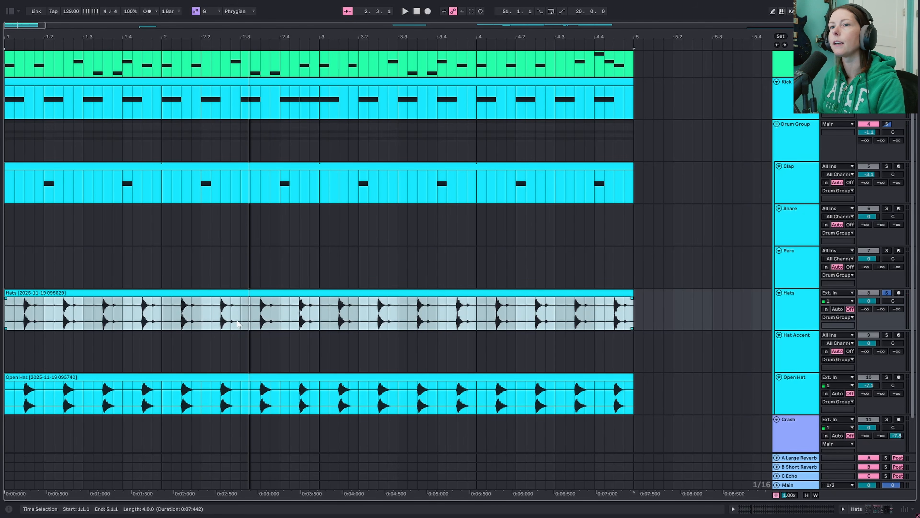
- Unsolo the Hats track and lower its volume to -2.8 dB during playback
{"action": "left_click", "coordinate": [887, 293]}
{"action": "key", "text": "space"}
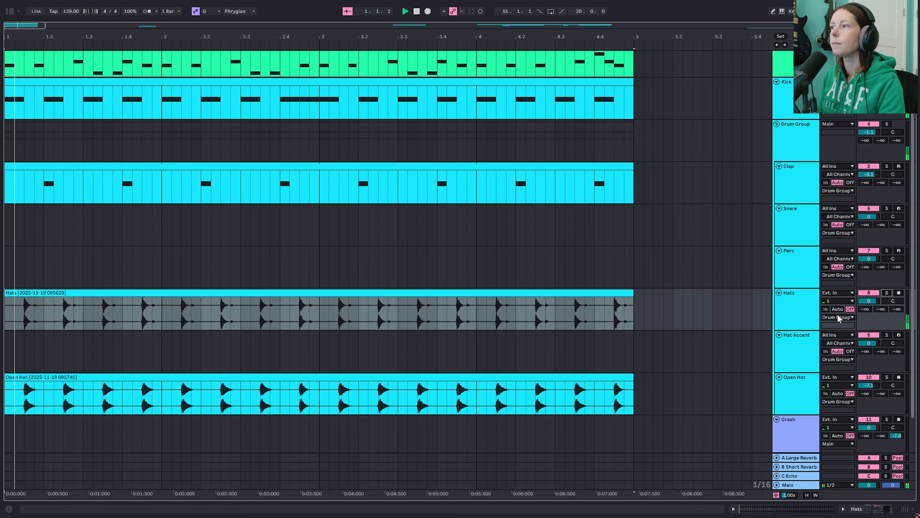
{"action": "left_click_drag", "start_coordinate": [871, 302], "coordinate": [871, 311]}
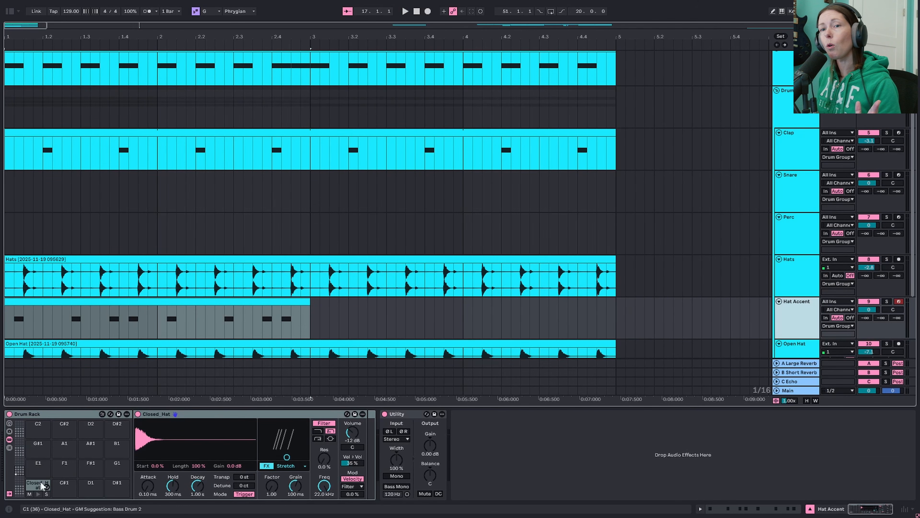
- Audition the Closed_Hat pad in the Hat Accent track's Drum Rack
{"action": "left_click", "coordinate": [38, 495]}
{"action": "left_click", "coordinate": [38, 495]}
{"action": "left_click", "coordinate": [38, 494]}
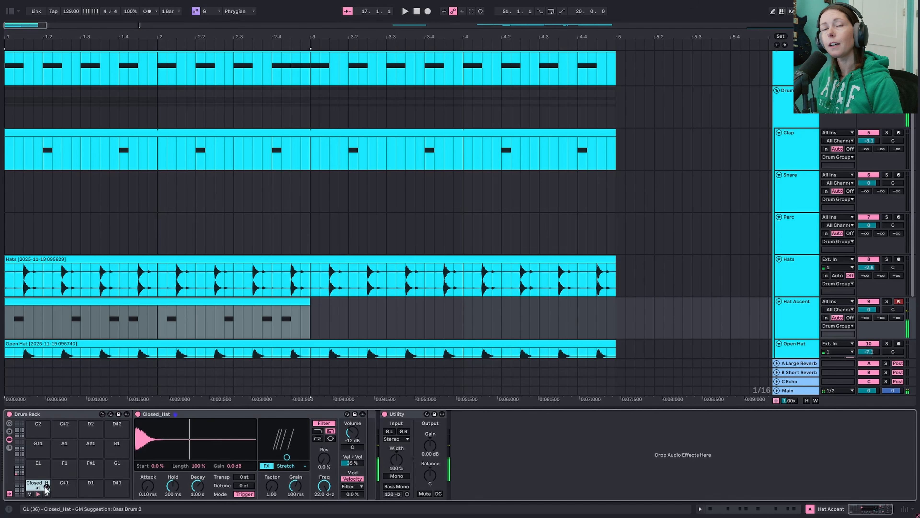
- Examine the note placement in the two-bar Hat Accent clip at closer range and play it
{"action": "left_click", "coordinate": [245, 319]}
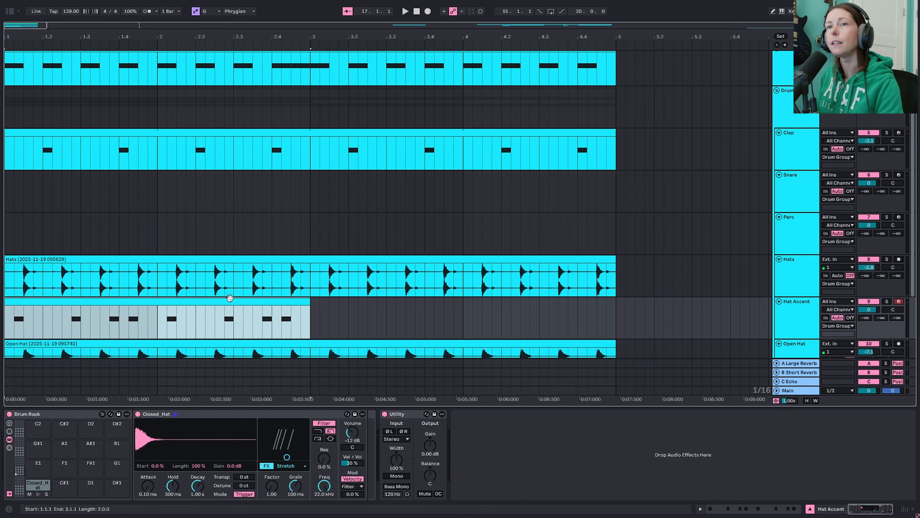
{"action": "scroll", "coordinate": [229, 293], "scroll_direction": "down", "scroll_amount": 2}
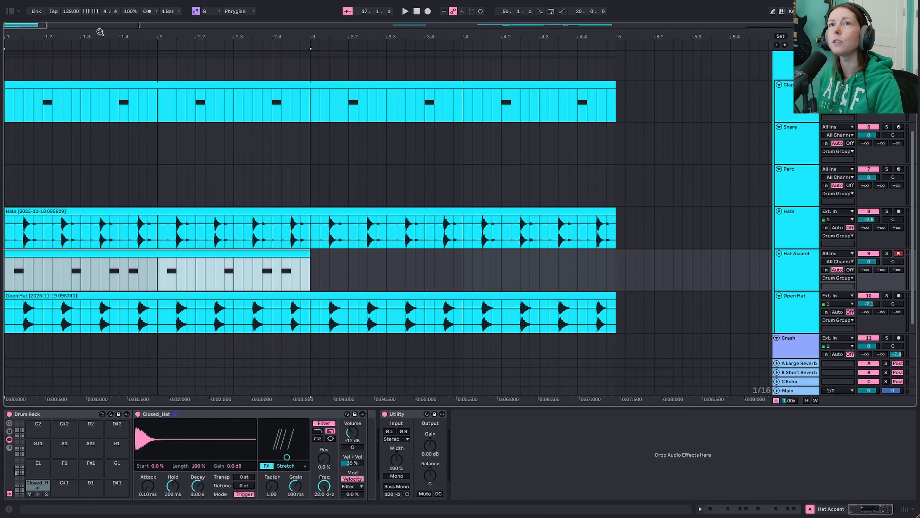
{"action": "left_click_drag", "start_coordinate": [100, 32], "coordinate": [201, 74]}
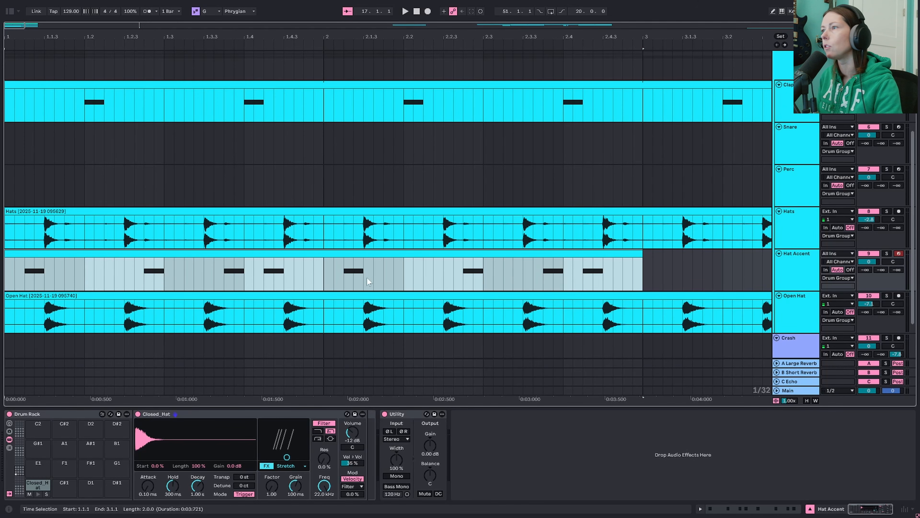
{"action": "scroll", "coordinate": [884, 73], "scroll_direction": "up", "scroll_amount": 1}
{"action": "left_click", "coordinate": [887, 62]}
{"action": "key", "text": "space"}
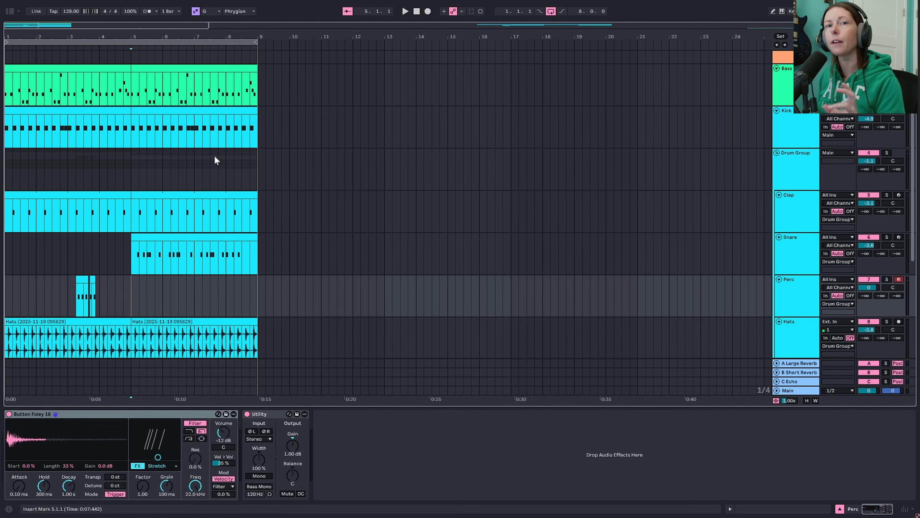
- Audition the Snare track's Drum Rack pad and play its clip soloed from bar 5, unsoloing the track at the end
{"action": "left_click", "coordinate": [156, 238]}
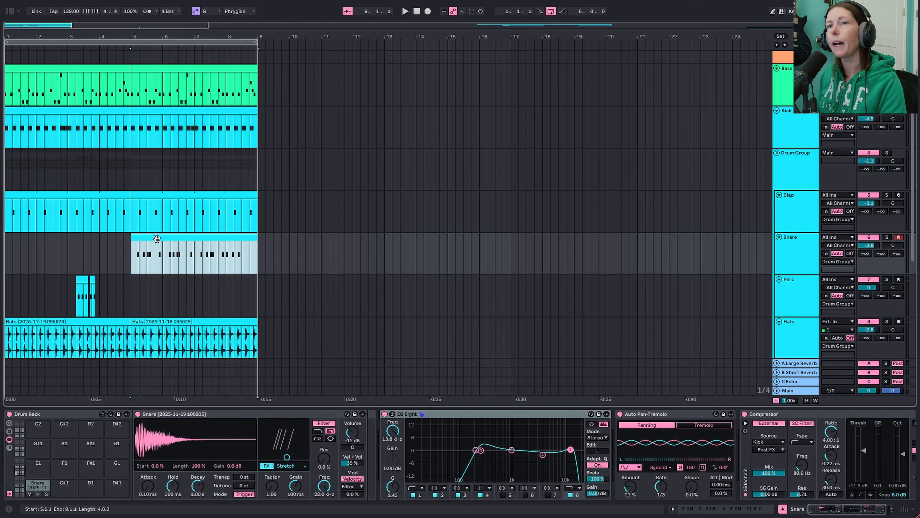
{"action": "left_click", "coordinate": [39, 493]}
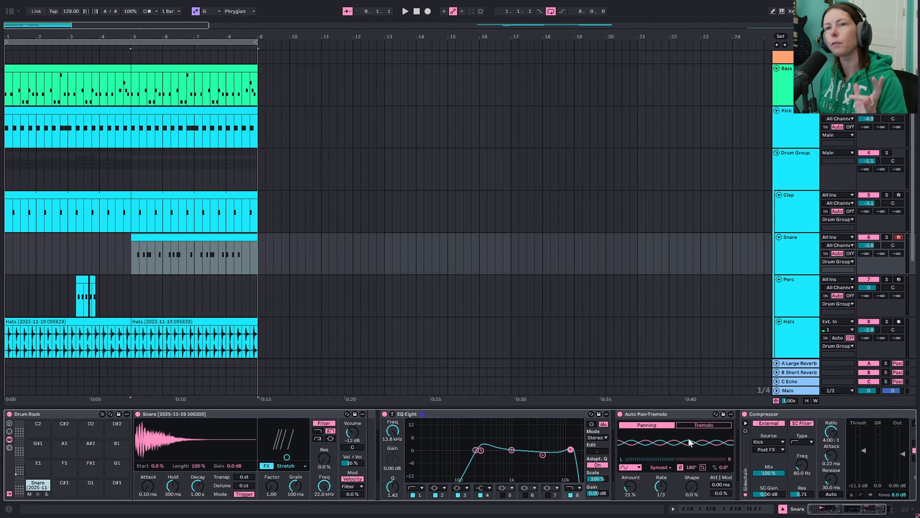
{"action": "left_click", "coordinate": [132, 263]}
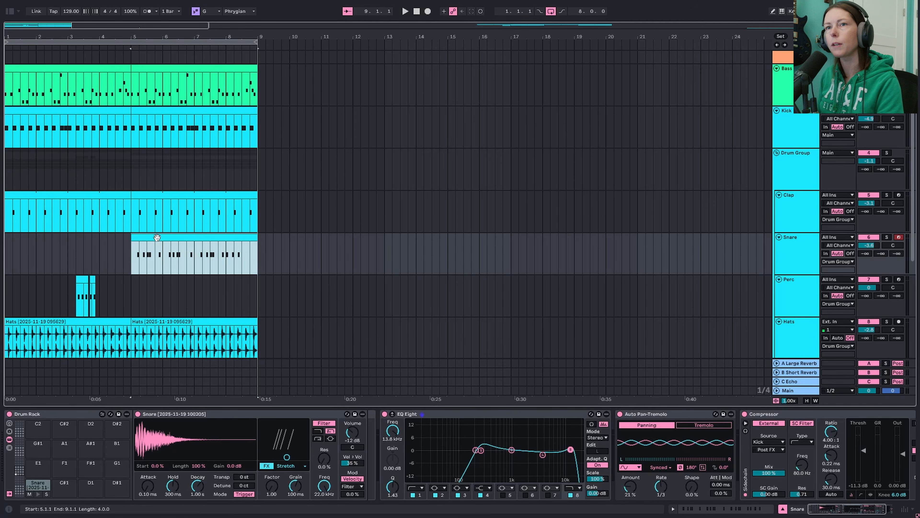
{"action": "key", "text": "s"}
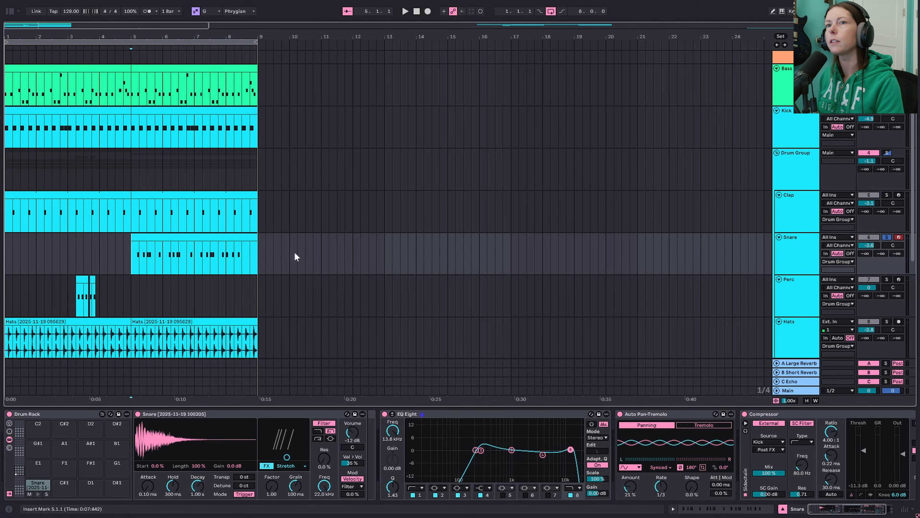
{"action": "key", "text": "space"}
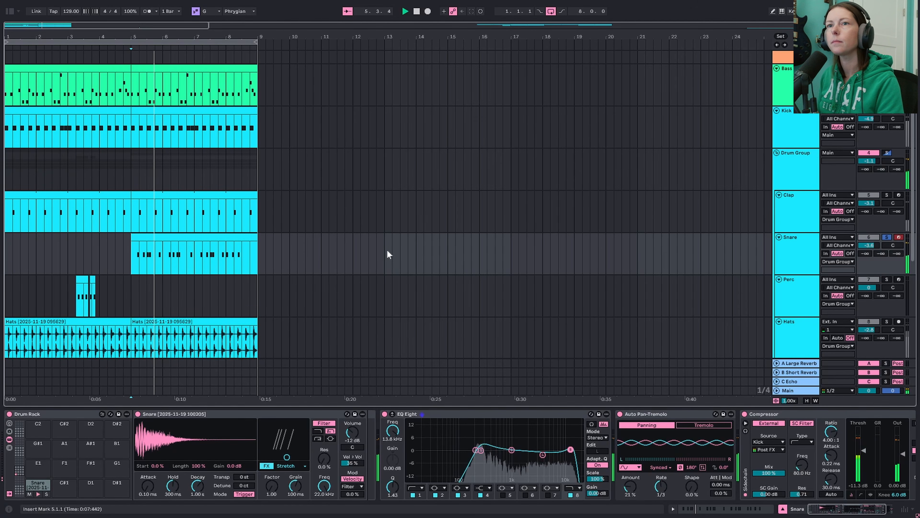
{"action": "key", "text": "space"}
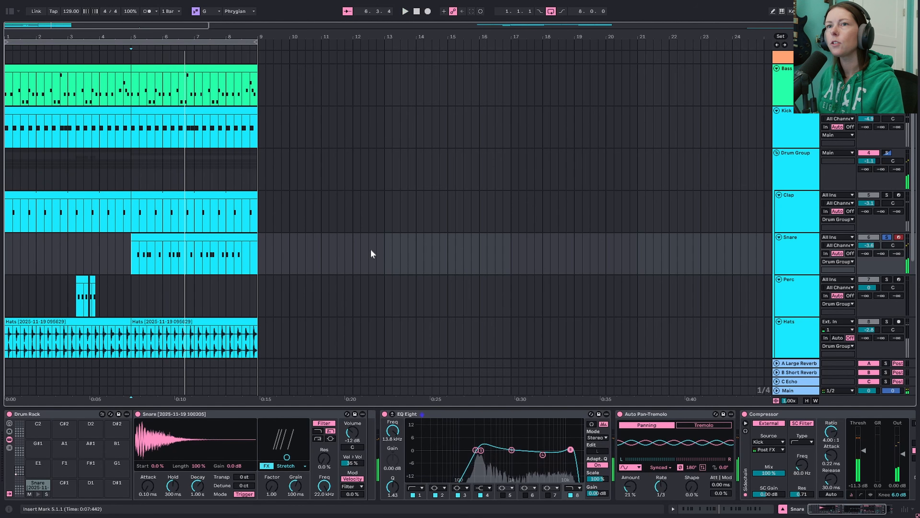
{"action": "key", "text": "s"}
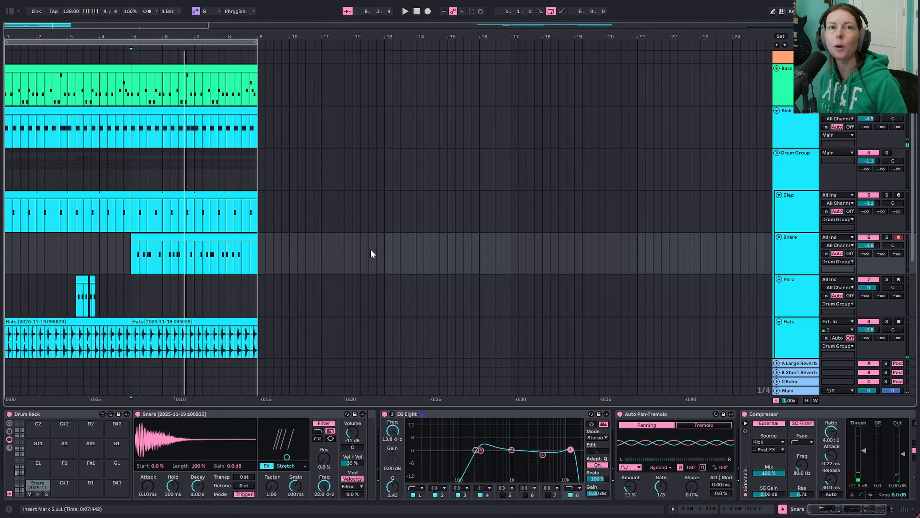
- Audition the short Perc clip at 3.2.1 with its track soloed and play the eight-bar loop from bar 1
{"action": "left_click", "coordinate": [77, 286]}
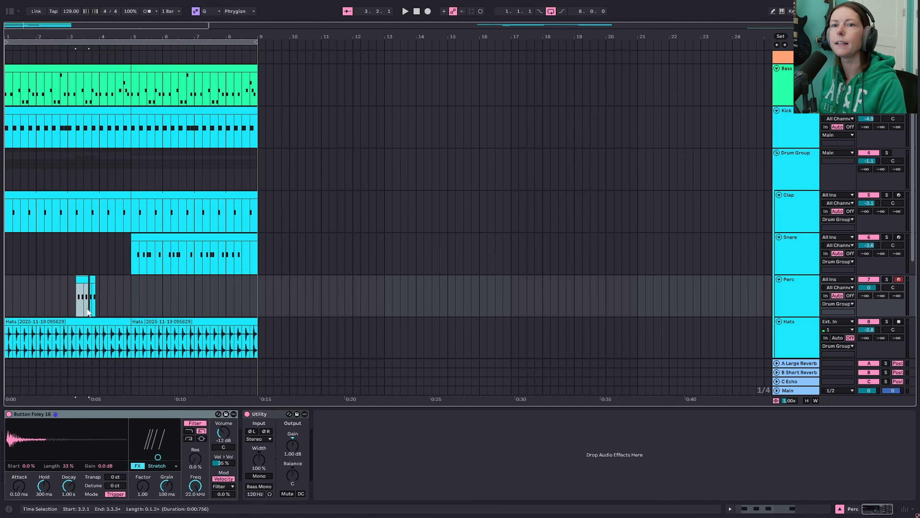
{"action": "key", "text": "s"}
{"action": "key", "text": "space"}
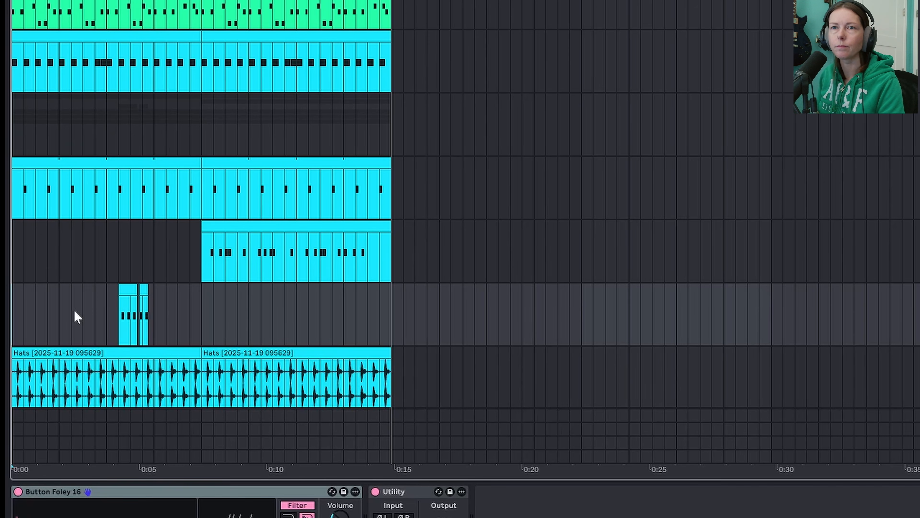
{"action": "key", "text": "space"}
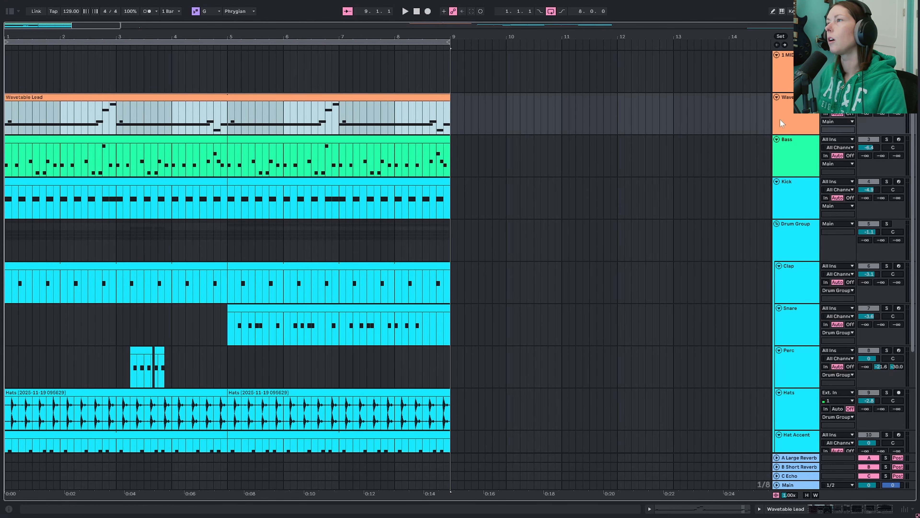
- Show the Wavetable Lead track's devices, play the lead soloed and check Wavetable's Mono voice setting
{"action": "double_click", "coordinate": [780, 119]}
{"action": "key", "text": "space"}
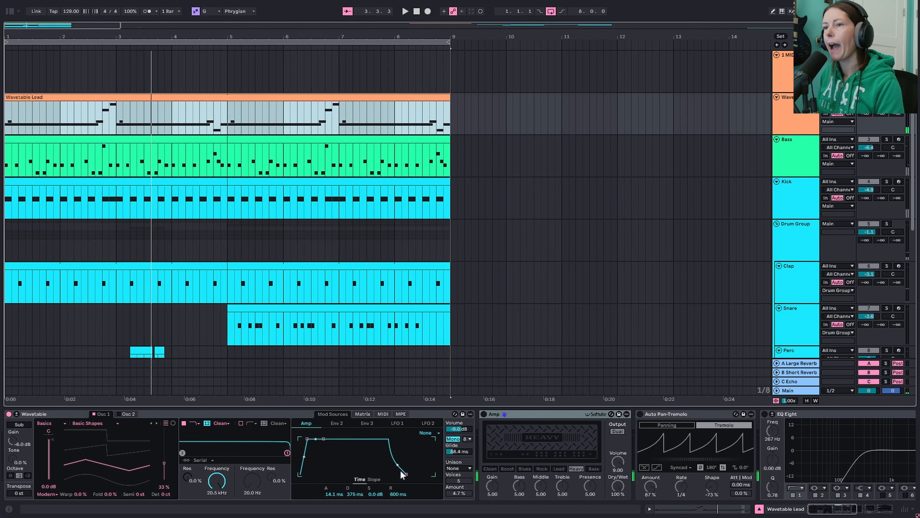
{"action": "left_click", "coordinate": [457, 440]}
{"action": "left_click", "coordinate": [457, 440]}
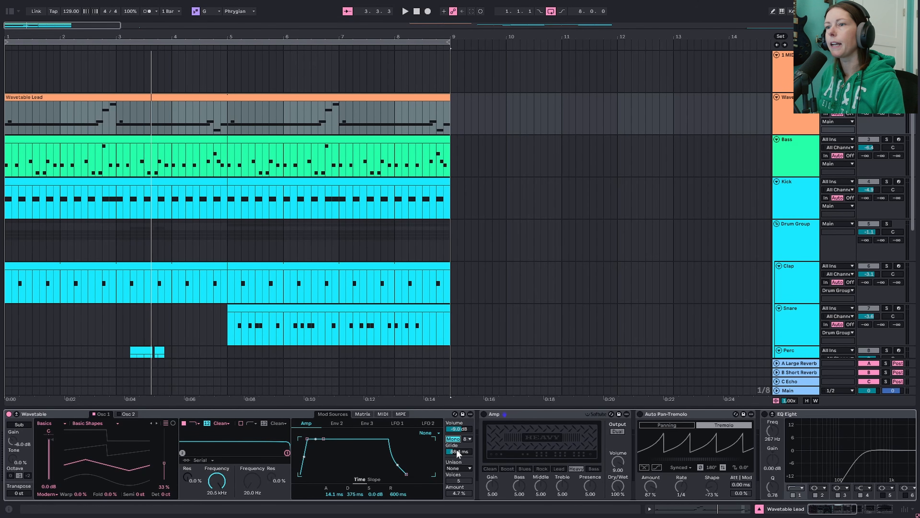
- Play the Wavetable Lead together with the full mix from 2.3.1 and solo the lead again after stopping
{"action": "left_click", "coordinate": [97, 122]}
{"action": "left_click", "coordinate": [87, 119]}
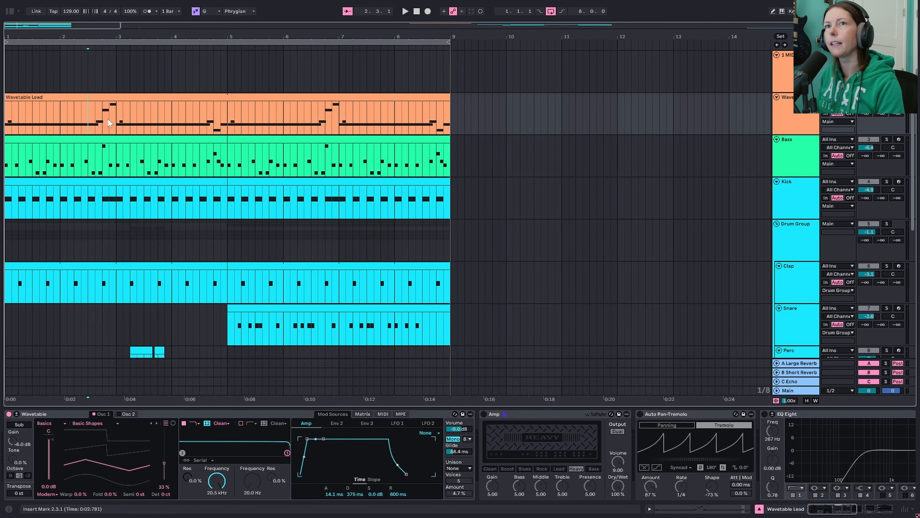
{"action": "key", "text": "space"}
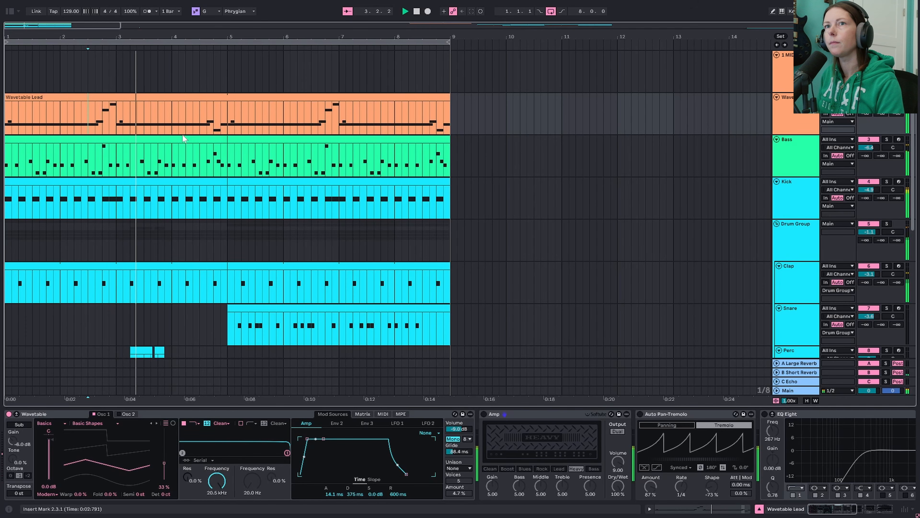
{"action": "key", "text": "space"}
{"action": "key", "text": "s"}
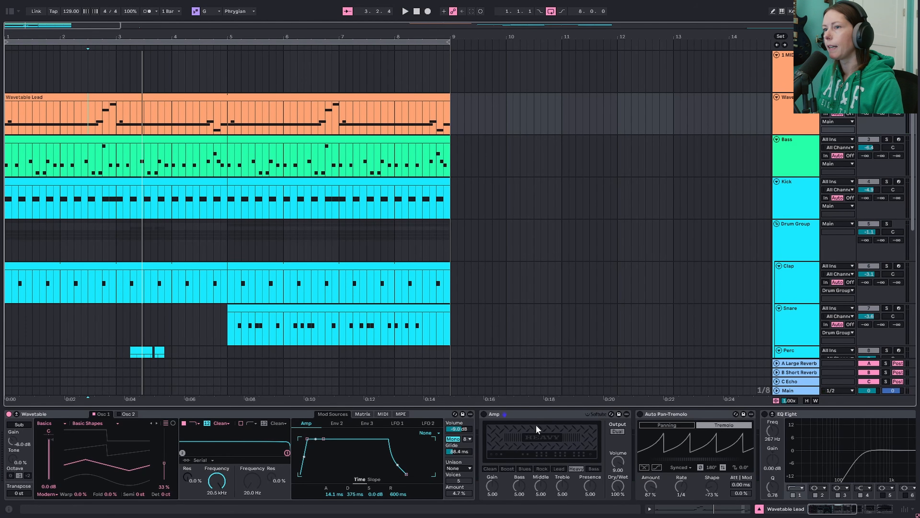
- Lower the Wavetable Lead track's volume to -13.6 dB, enable its Amp device and play the result
{"action": "left_click", "coordinate": [533, 415]}
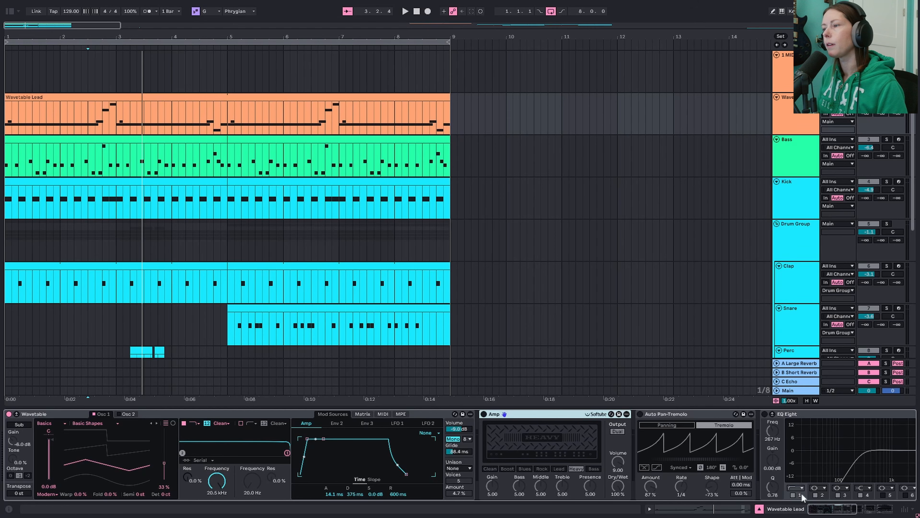
{"action": "left_click_drag", "start_coordinate": [834, 512], "coordinate": [853, 513]}
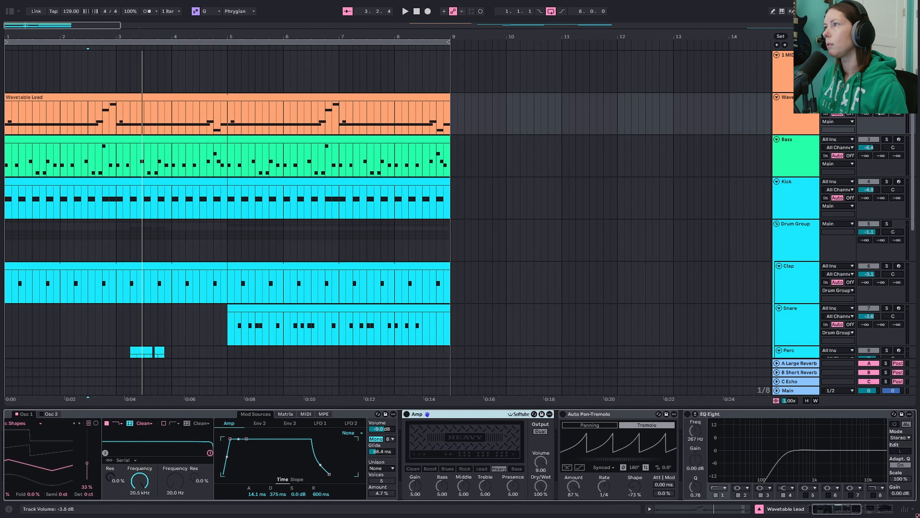
{"action": "left_click_drag", "start_coordinate": [869, 105], "coordinate": [868, 106]}
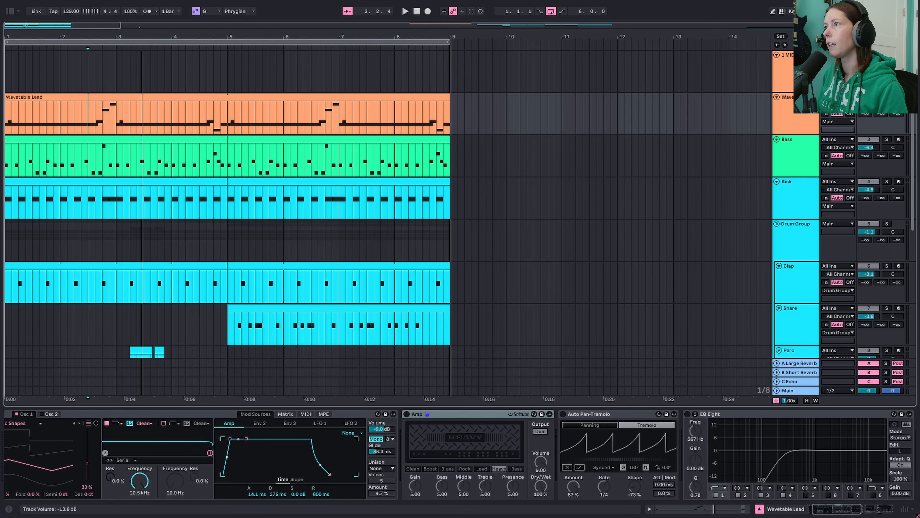
{"action": "left_click", "coordinate": [407, 413]}
{"action": "key", "text": "space"}
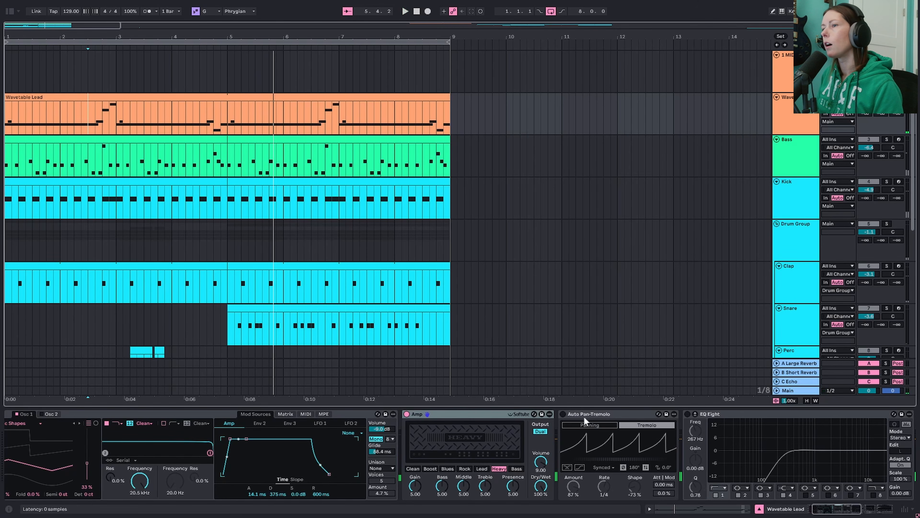
- Enable Auto Pan-Tremolo on the lead and compare its tremolo with the waveform inversion off and on during playback
{"action": "left_click", "coordinate": [563, 414]}
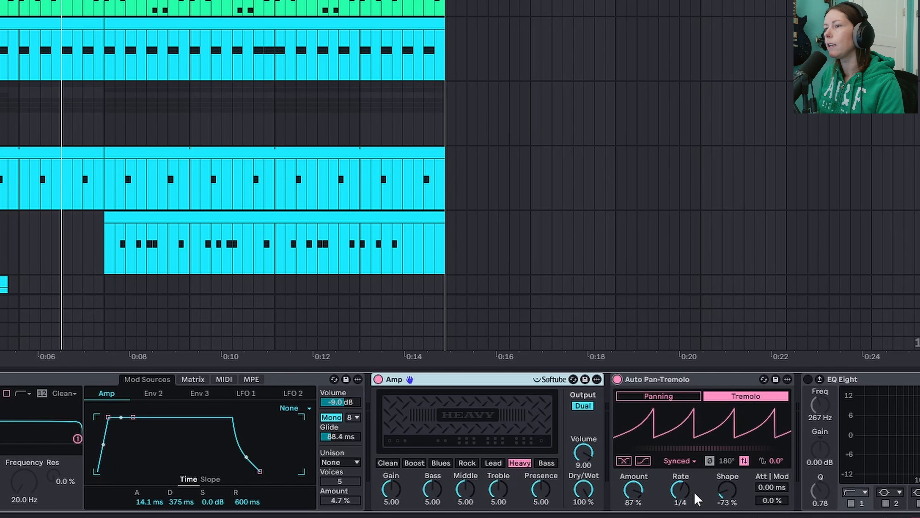
{"action": "left_click", "coordinate": [744, 461]}
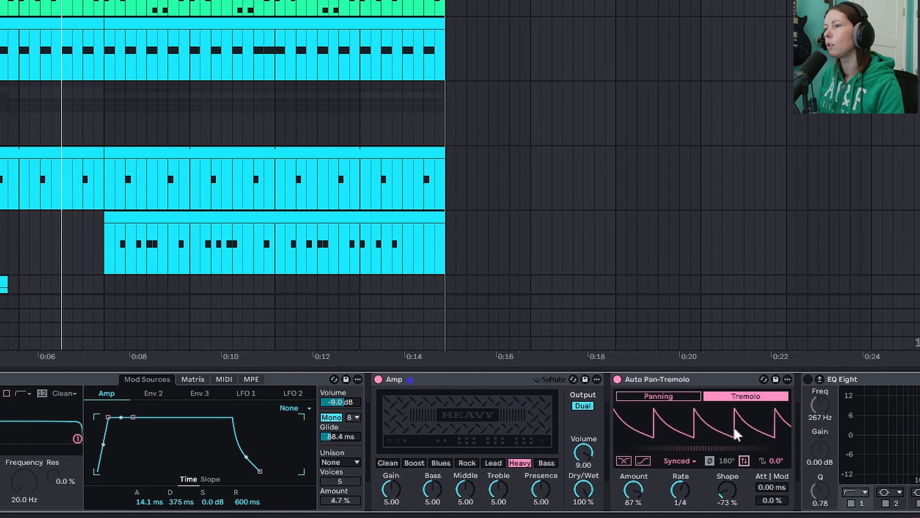
{"action": "key", "text": "space"}
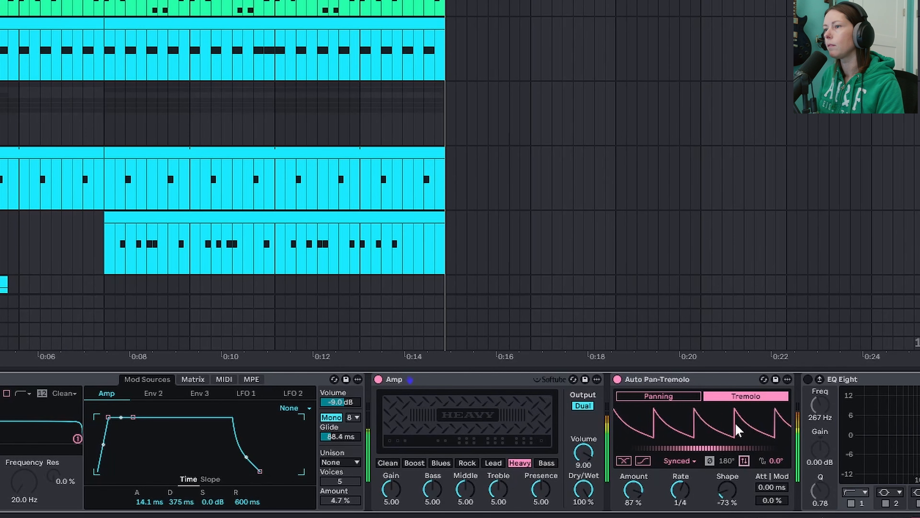
{"action": "left_click", "coordinate": [743, 461]}
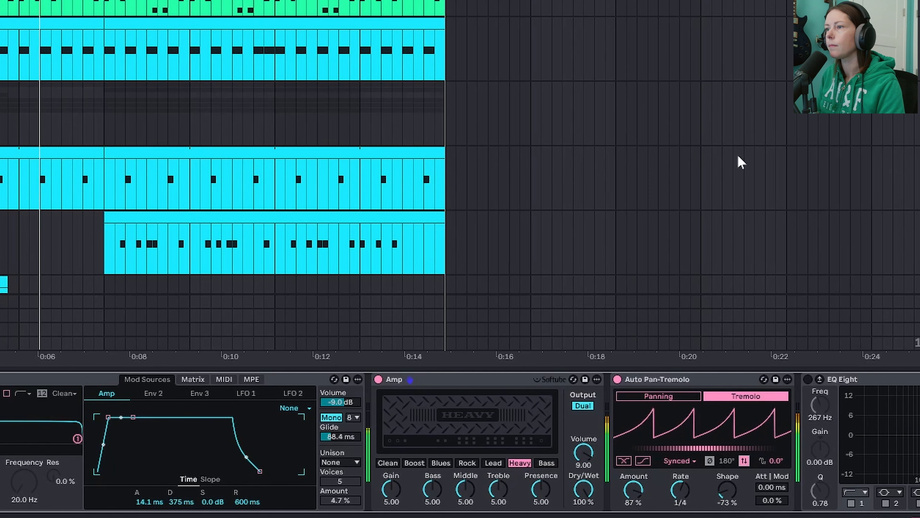
- Enable EQ Eight and Auto Filter on the Wavetable Lead and play the result
{"action": "scroll", "coordinate": [495, 409], "scroll_direction": "right", "scroll_amount": 5}
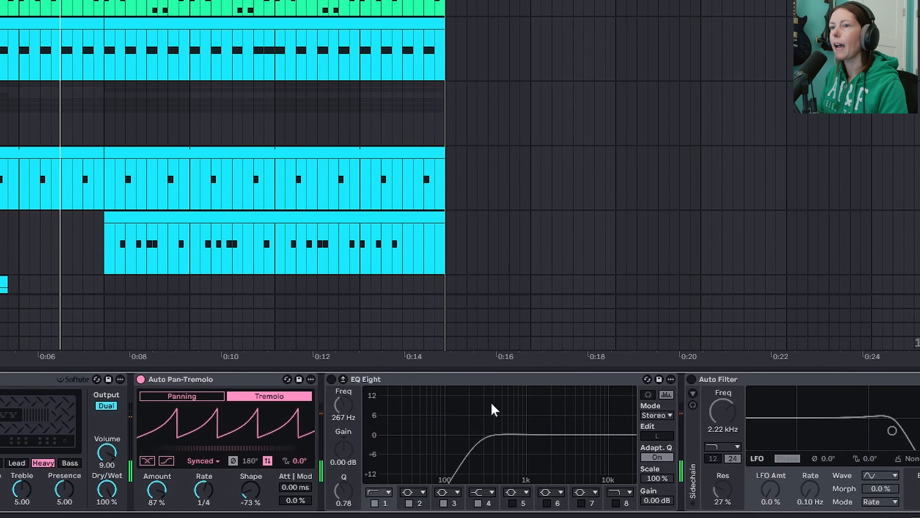
{"action": "left_click", "coordinate": [331, 379]}
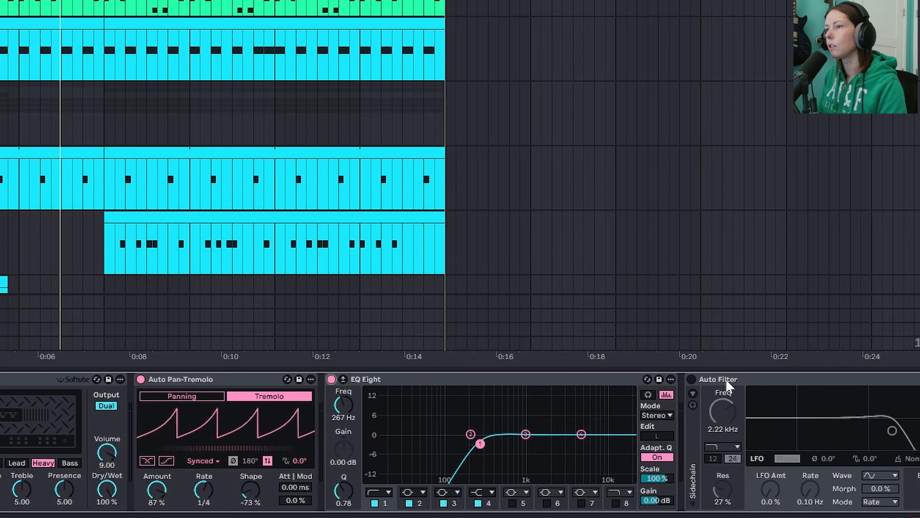
{"action": "left_click", "coordinate": [691, 379]}
{"action": "key", "text": "space"}
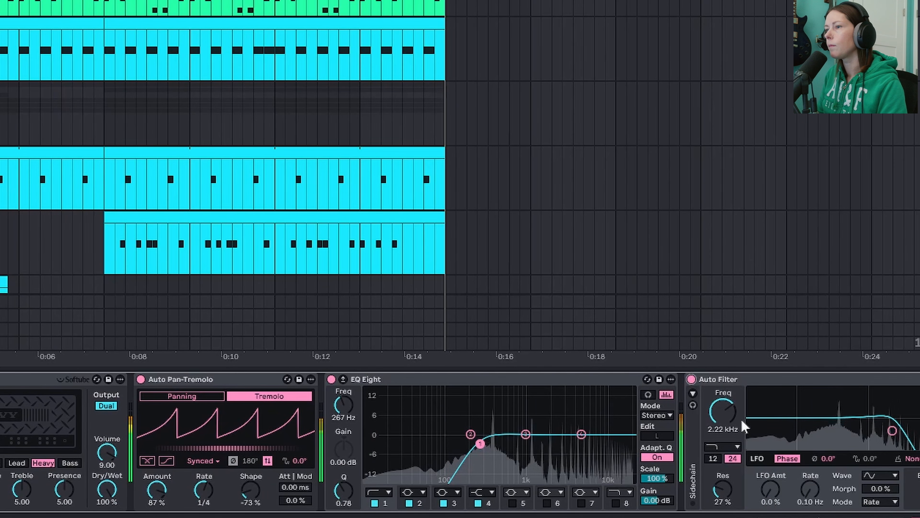
- Sweep the Auto Filter frequency down to 746 Hz and raise it back to 1.79 kHz while listening
{"action": "left_click_drag", "start_coordinate": [723, 413], "coordinate": [723, 432]}
{"action": "scroll", "coordinate": [723, 412], "scroll_direction": "right", "scroll_amount": 8}
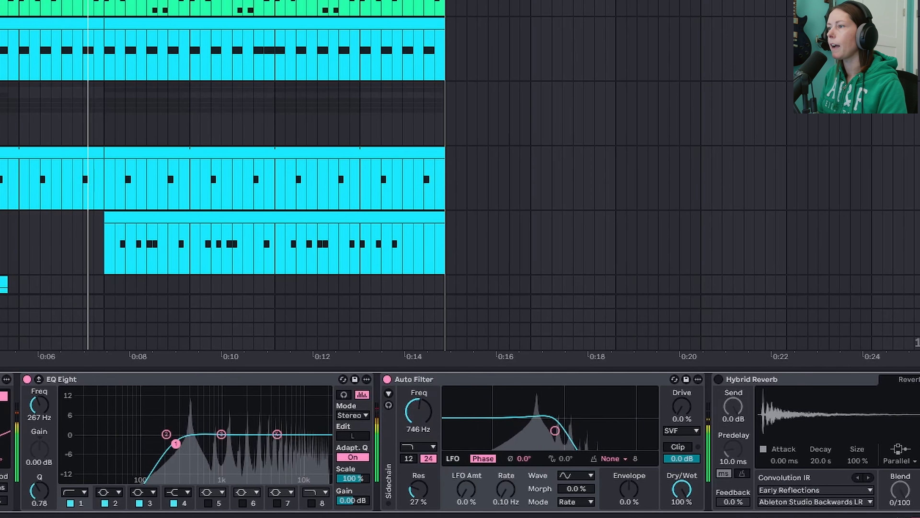
{"action": "key", "text": "space"}
{"action": "left_click_drag", "start_coordinate": [419, 411], "coordinate": [418, 396]}
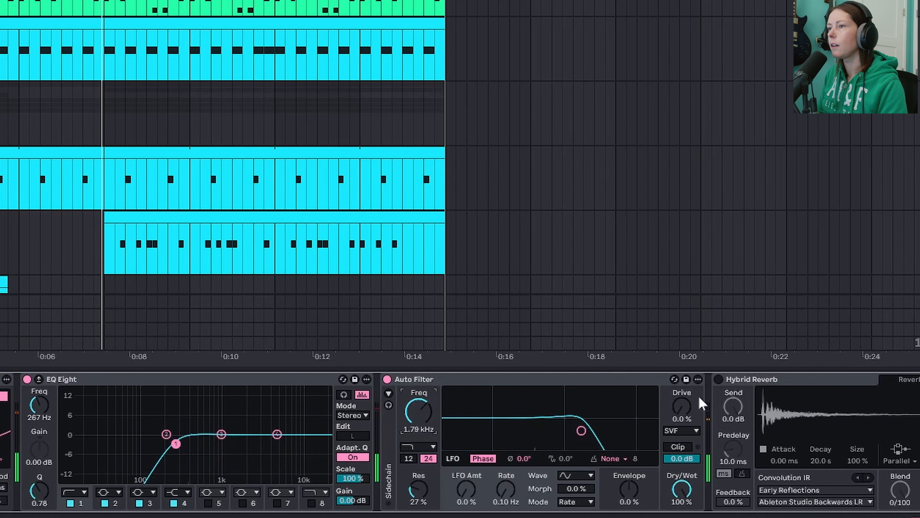
- Enable Hybrid Reverb on the Wavetable Lead and play the lead through it
{"action": "left_click", "coordinate": [718, 379]}
{"action": "scroll", "coordinate": [715, 399], "scroll_direction": "right", "scroll_amount": 3}
{"action": "key", "text": "space"}
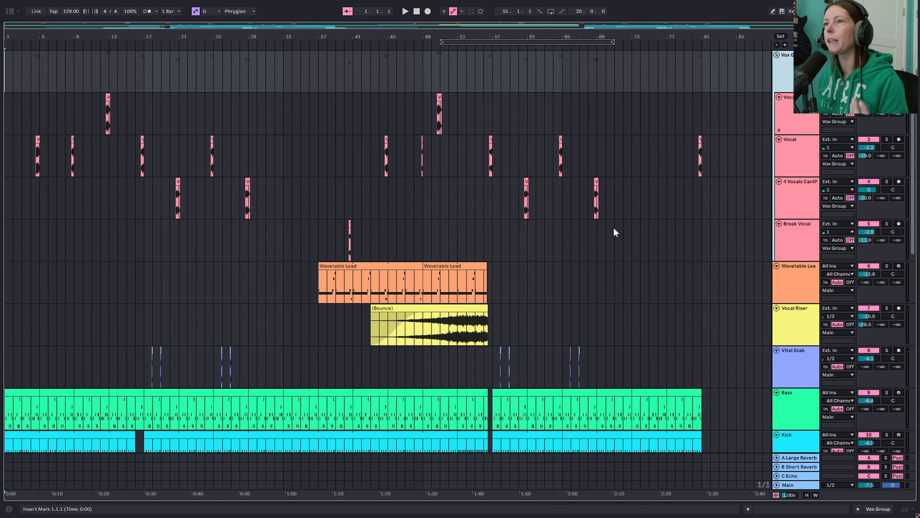
- Look through the arrangement's tracks and play the crash at bar 17 and the riser leading into it in solo
{"action": "scroll", "coordinate": [615, 228], "scroll_direction": "down", "scroll_amount": 6}
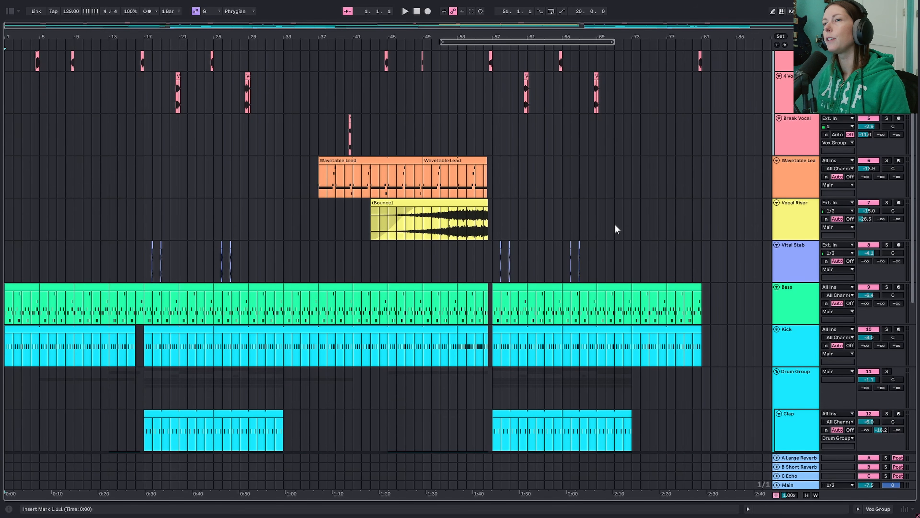
{"action": "scroll", "coordinate": [615, 224], "scroll_direction": "down", "scroll_amount": 2}
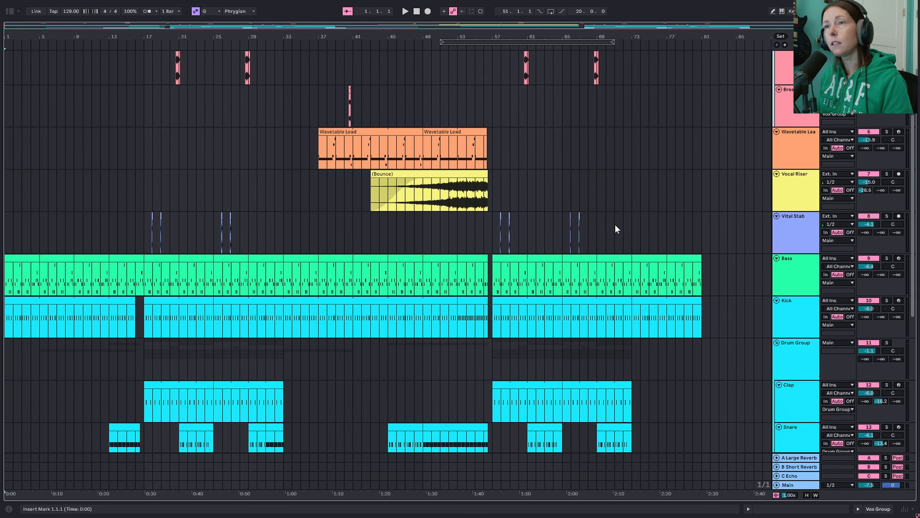
{"action": "scroll", "coordinate": [391, 175], "scroll_direction": "up", "scroll_amount": 4}
{"action": "scroll", "coordinate": [403, 193], "scroll_direction": "down", "scroll_amount": 2}
{"action": "scroll", "coordinate": [404, 196], "scroll_direction": "down", "scroll_amount": 18}
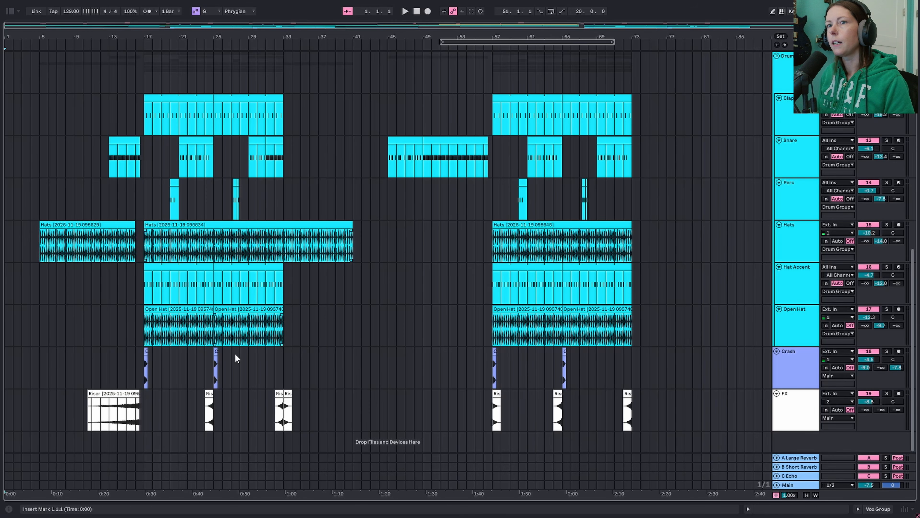
{"action": "left_click", "coordinate": [146, 366]}
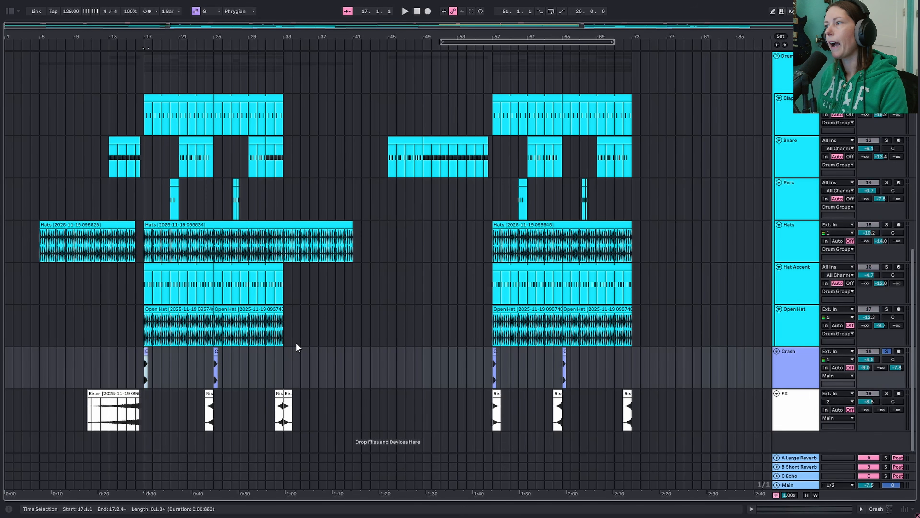
{"action": "key", "text": "space"}
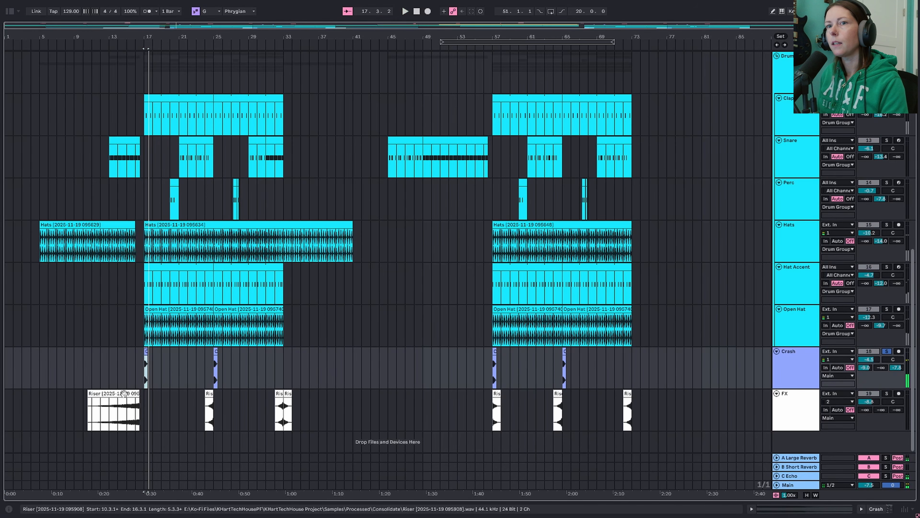
{"action": "left_click", "coordinate": [117, 410]}
{"action": "key", "text": "space"}
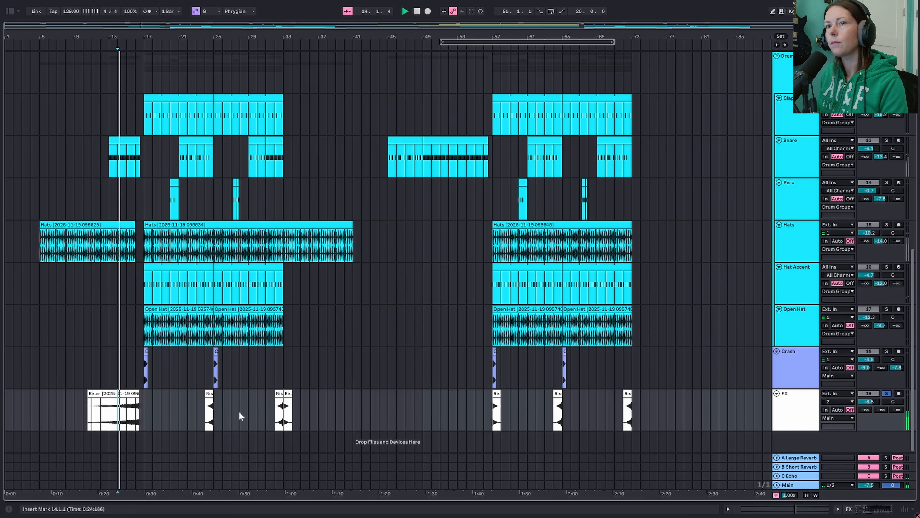
{"action": "key", "text": "space"}
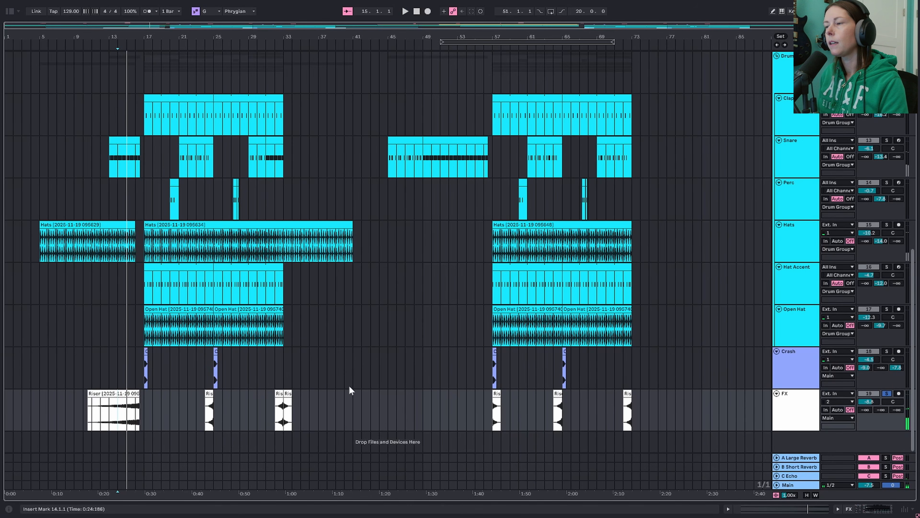
- Separate the CanIPetThatDog clip into stems, keeping only Vocals and excluding Drums, Bass and Others
{"action": "scroll", "coordinate": [746, 358], "scroll_direction": "up", "scroll_amount": 4}
{"action": "scroll", "coordinate": [754, 348], "scroll_direction": "up", "scroll_amount": 15}
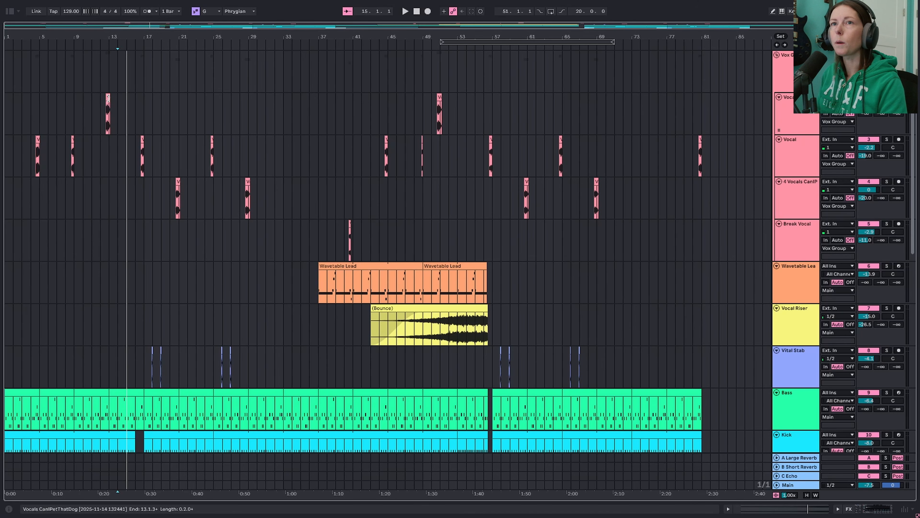
{"action": "left_click", "coordinate": [108, 97]}
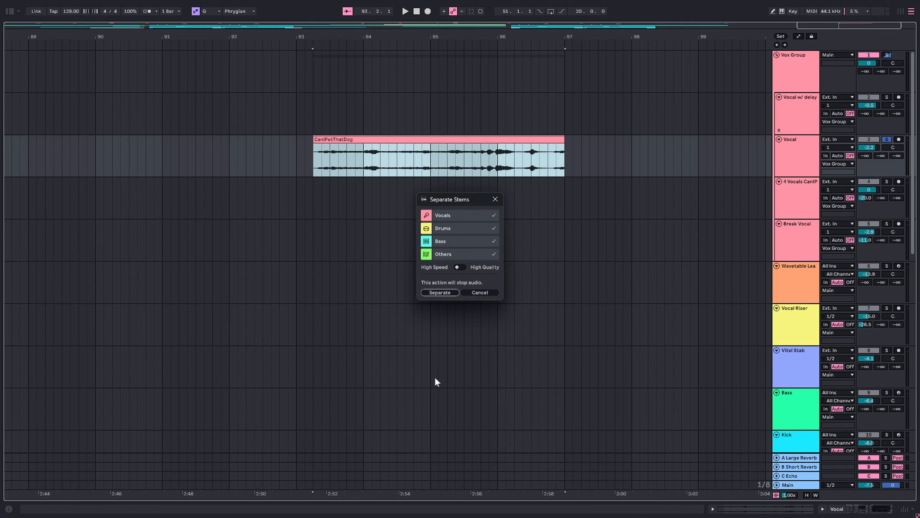
{"action": "left_click", "coordinate": [494, 229]}
{"action": "left_click", "coordinate": [494, 247]}
{"action": "left_click", "coordinate": [496, 255]}
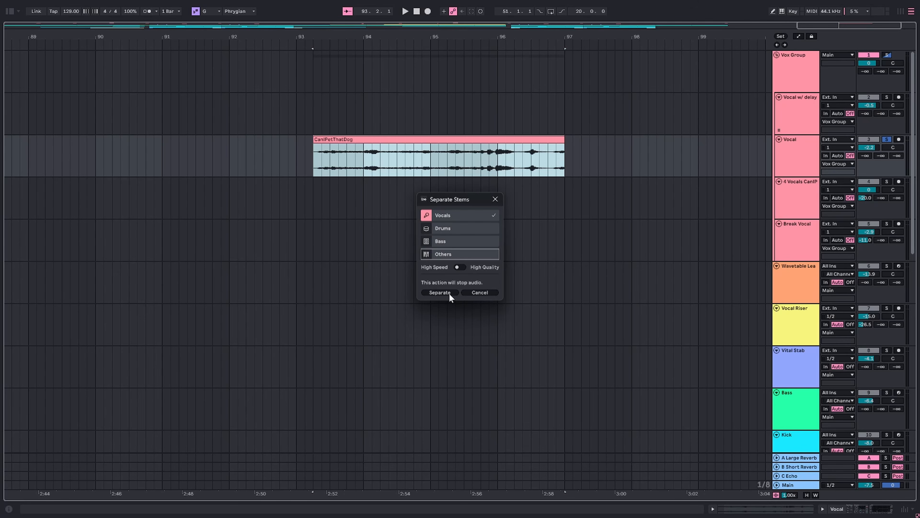
{"action": "left_click", "coordinate": [440, 292]}
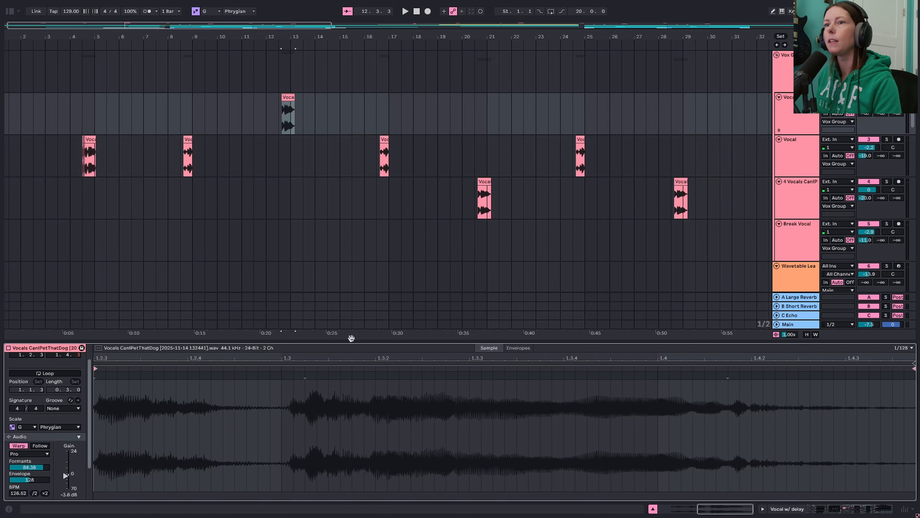
- Enlarge the clip view and compare the warp, formant and pitch settings of the Vocal and 4 Vocals clips while playing them
{"action": "left_click_drag", "start_coordinate": [351, 338], "coordinate": [351, 252]}
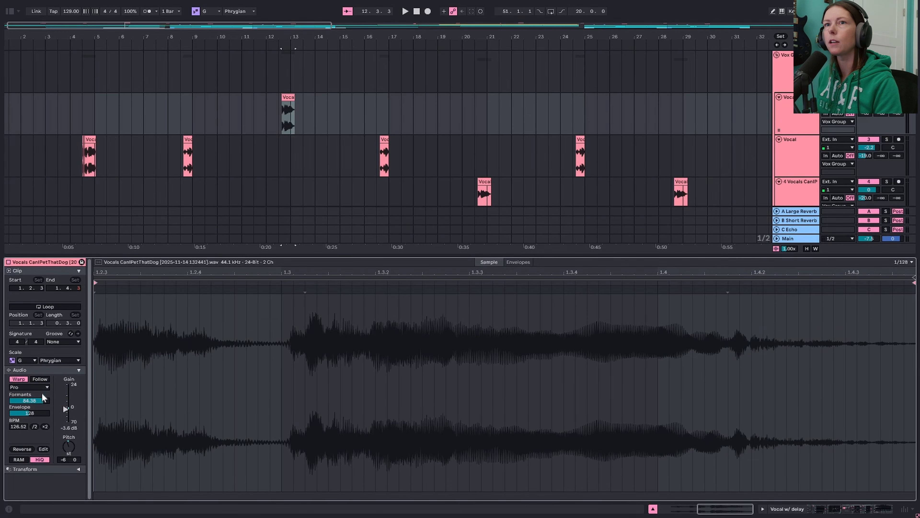
{"action": "left_click", "coordinate": [89, 155]}
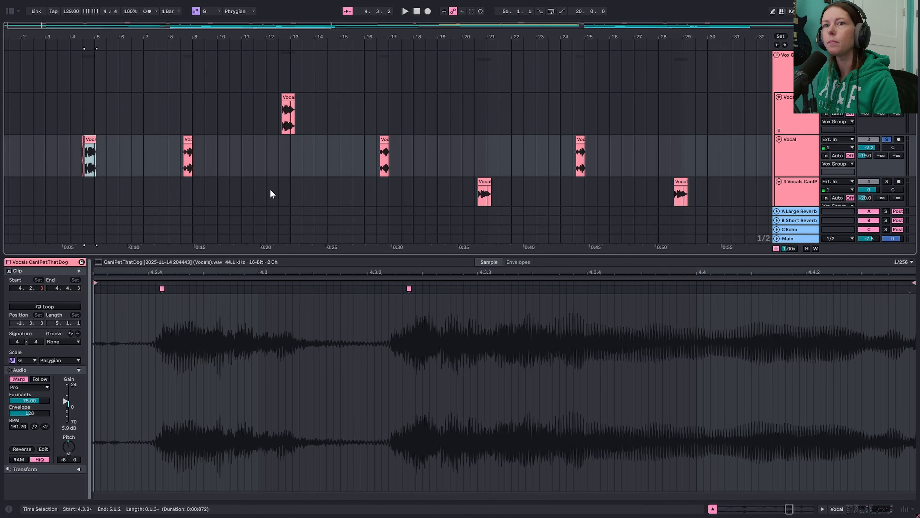
{"action": "key", "text": "space"}
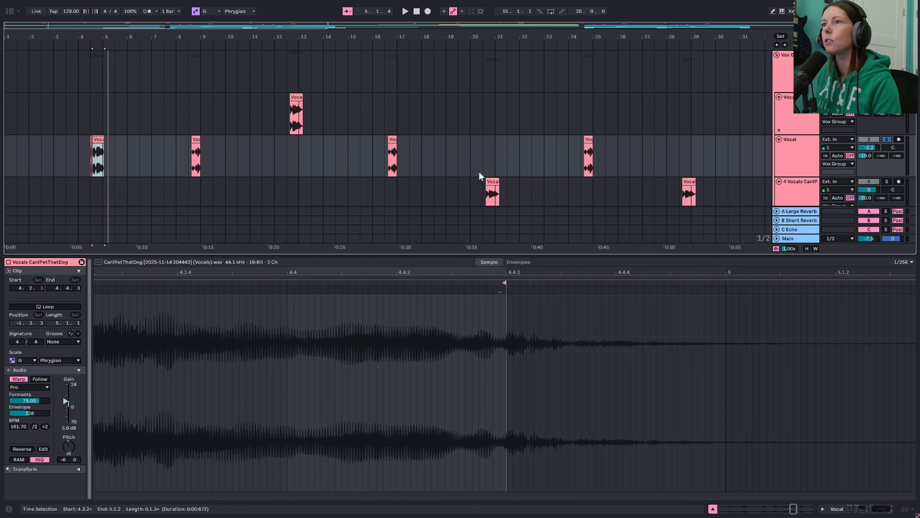
{"action": "scroll", "coordinate": [479, 176], "scroll_direction": "down", "scroll_amount": 2}
{"action": "left_click", "coordinate": [493, 154]}
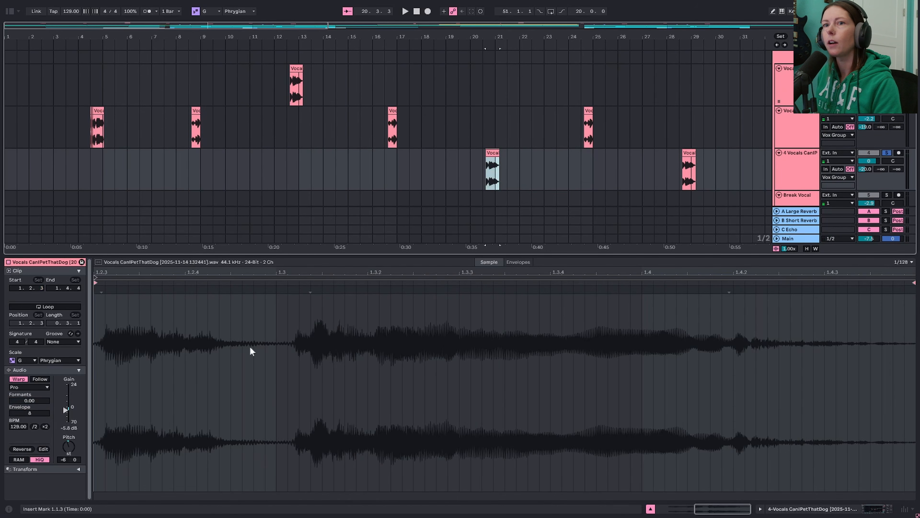
{"action": "key", "text": "space"}
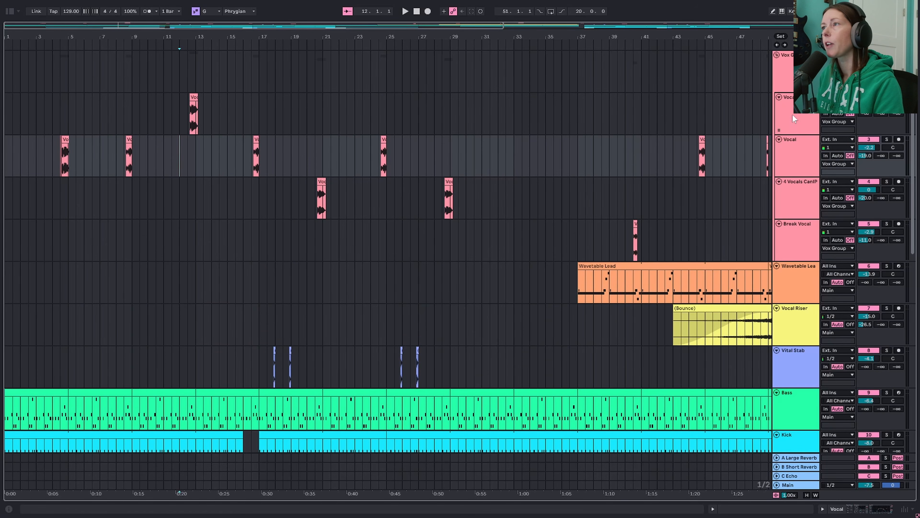
- Play the delayed vocal clip near bar 12 and show the effect devices on the Vocal w/ delay track
{"action": "left_click", "coordinate": [792, 143]}
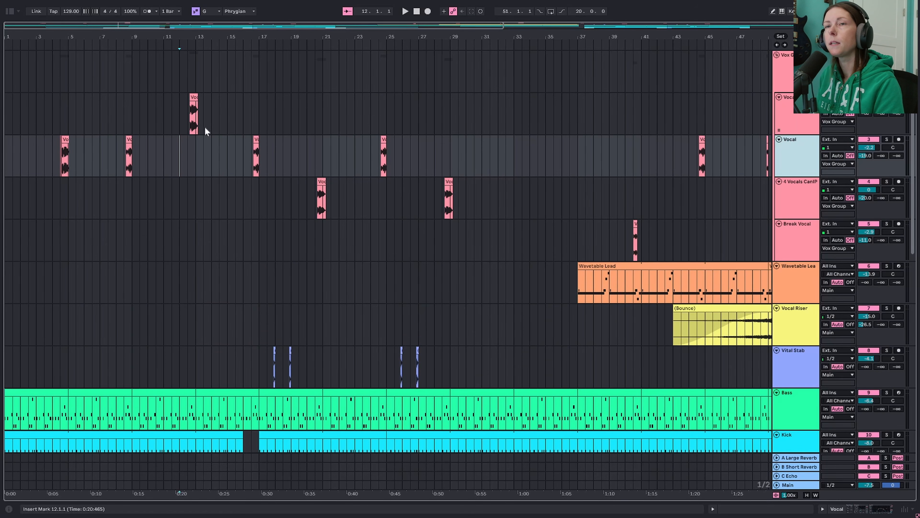
{"action": "left_click", "coordinate": [193, 108]}
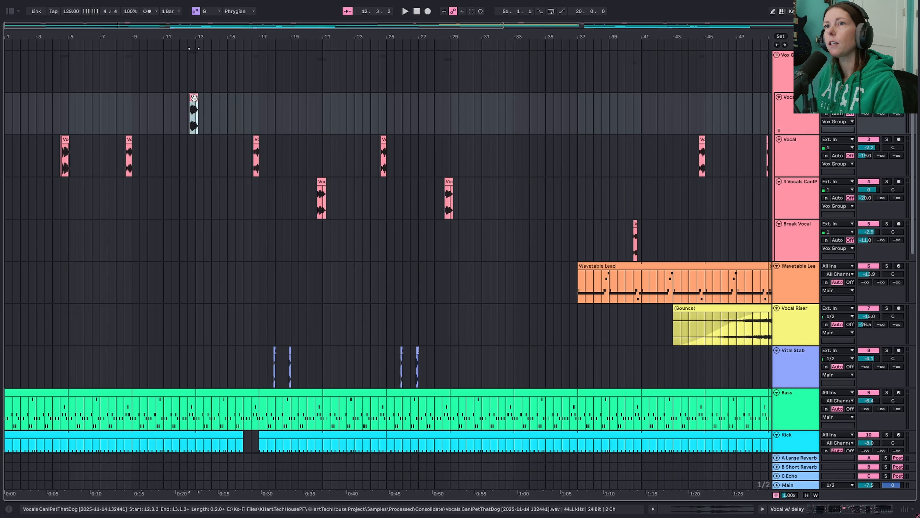
{"action": "key", "text": "space"}
{"action": "double_click", "coordinate": [803, 115]}
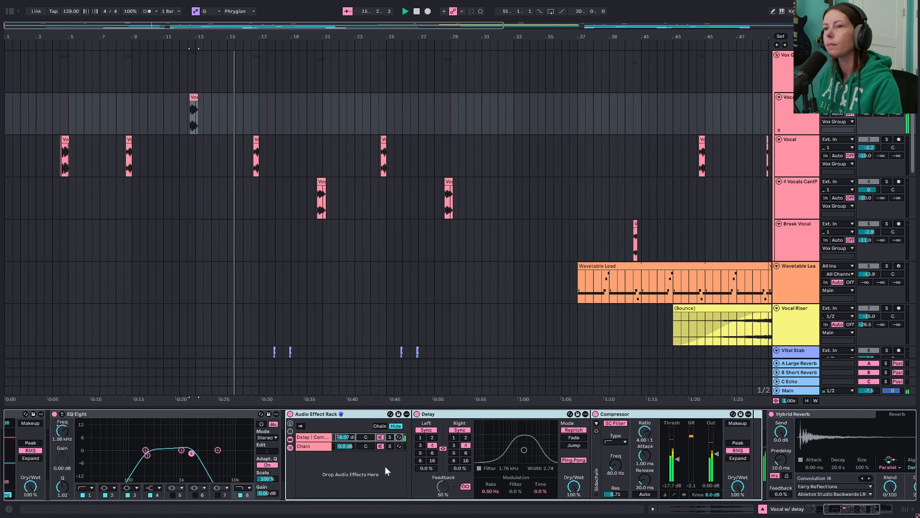
{"action": "left_click", "coordinate": [184, 113]}
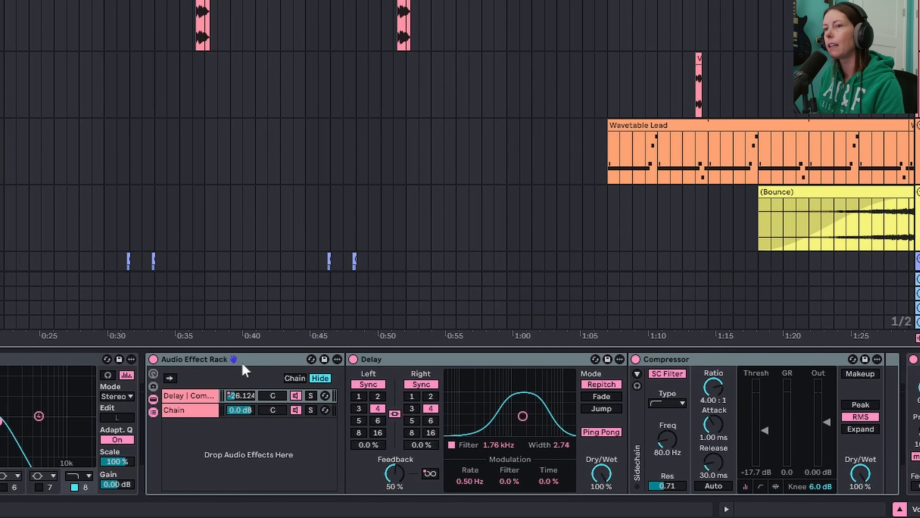
- Show the Audio Effect Rack's Create Chain option and compare the empty chain with the Delay and Compressor chain
{"action": "right_click", "coordinate": [232, 458]}
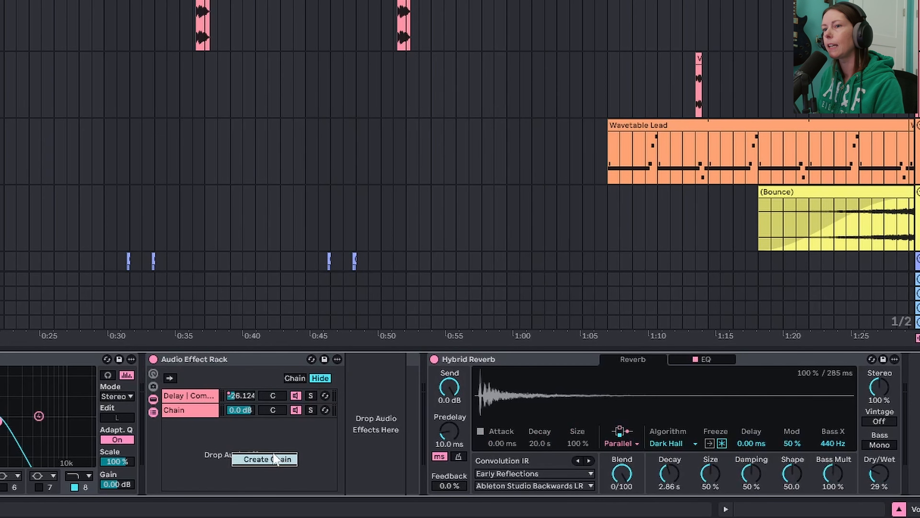
{"action": "left_click", "coordinate": [195, 427]}
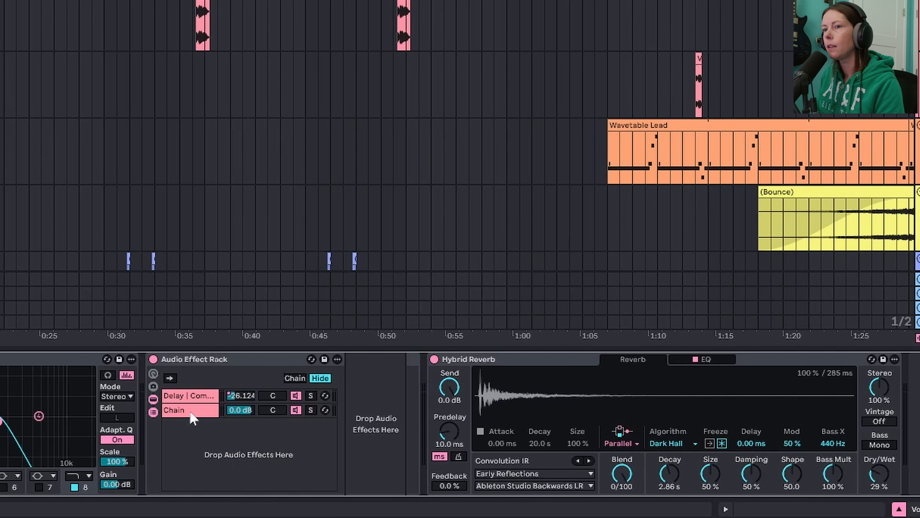
{"action": "left_click", "coordinate": [185, 411]}
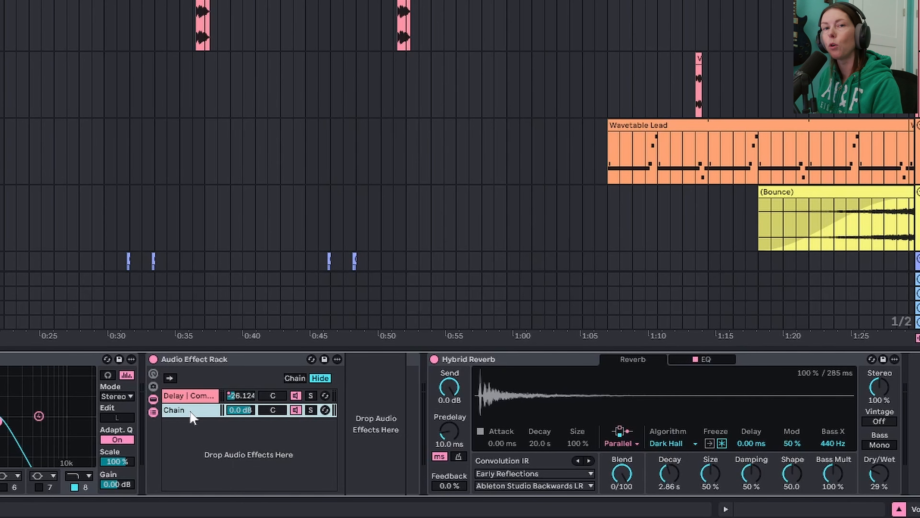
{"action": "left_click", "coordinate": [189, 395]}
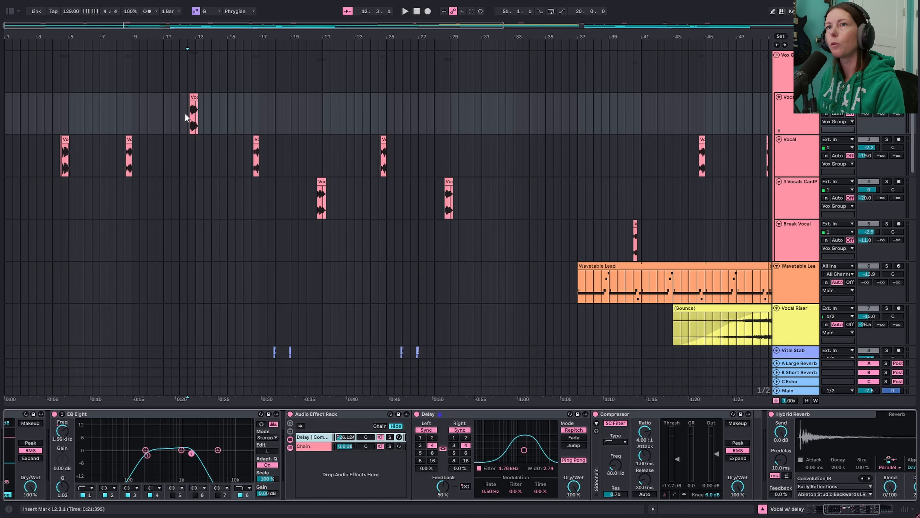
- Examine the Delay Freeze and chain volume automation around the Vocal w/ delay clip, and hide the automation lanes again
{"action": "left_click", "coordinate": [185, 115]}
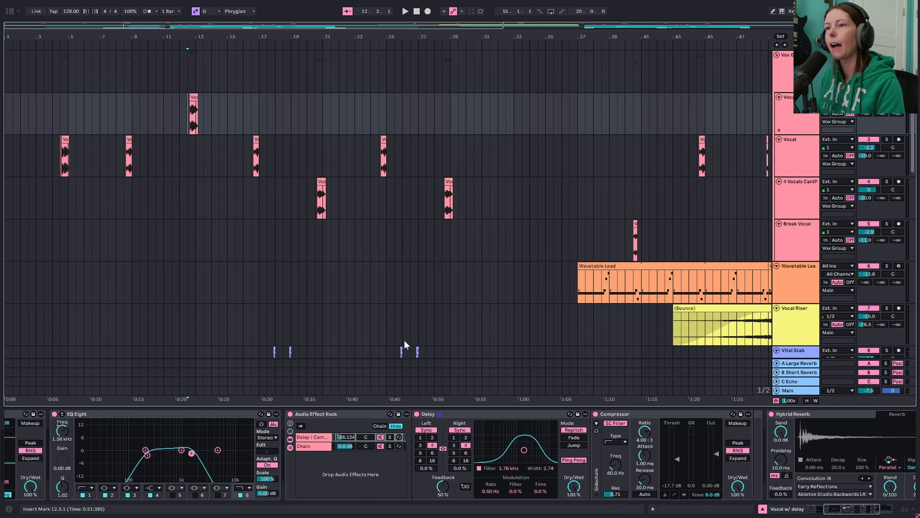
{"action": "key", "text": "a"}
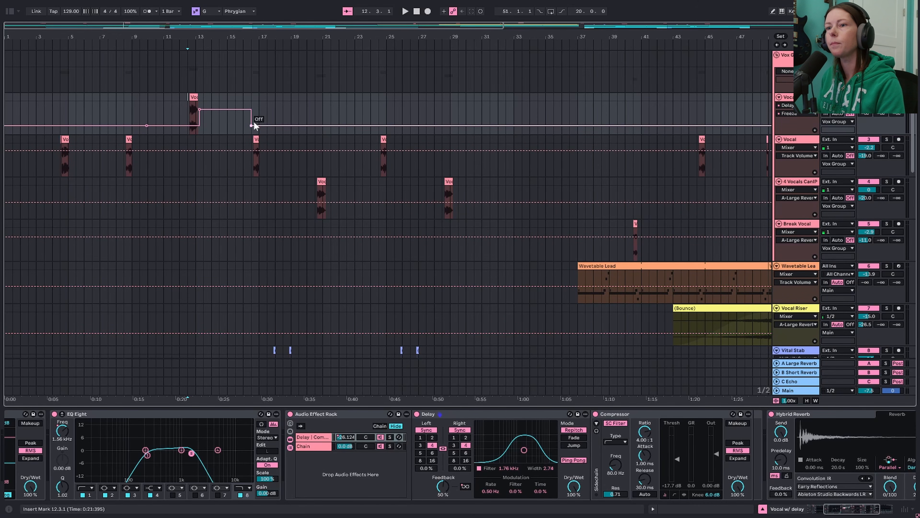
{"action": "left_click", "coordinate": [350, 440]}
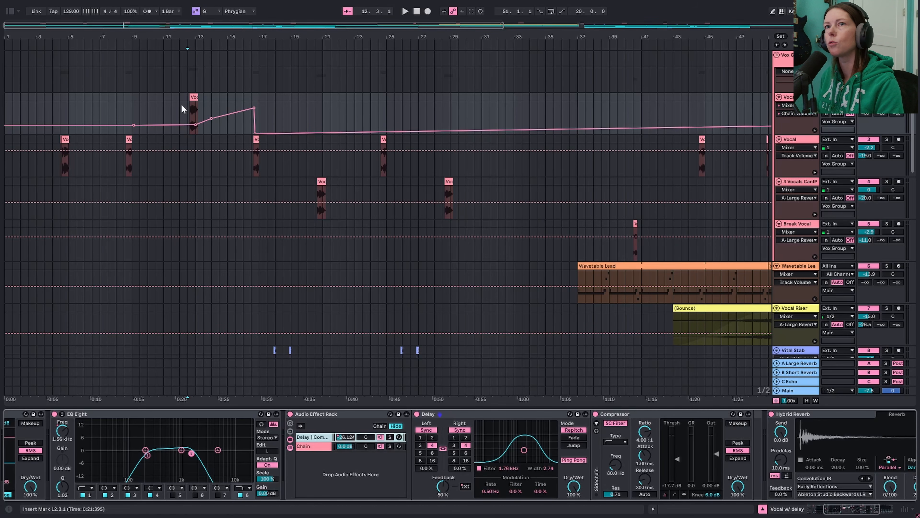
{"action": "key", "text": "a"}
- Play the arrangement from bar 12.3 through the drop while following the vocal, bass, drum, crash and riser tracks
{"action": "key", "text": "space"}
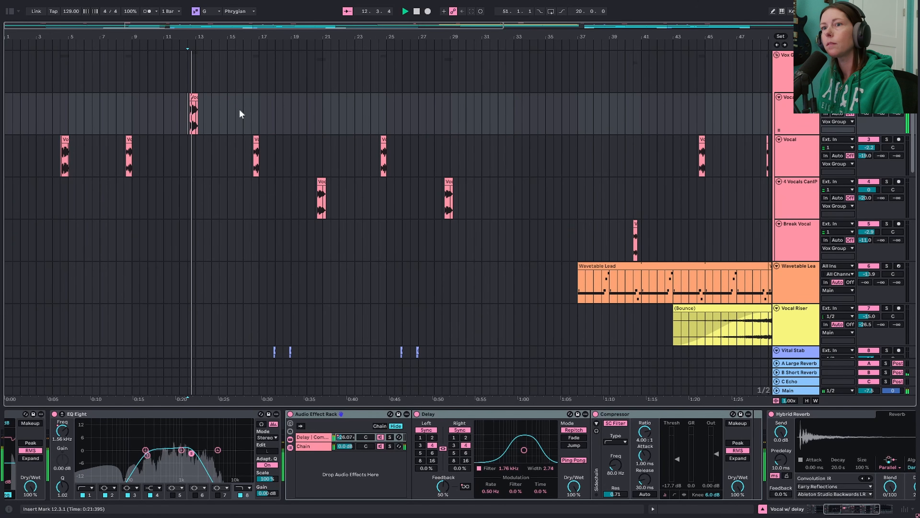
{"action": "scroll", "coordinate": [236, 178], "scroll_direction": "down", "scroll_amount": 2}
{"action": "scroll", "coordinate": [236, 180], "scroll_direction": "down", "scroll_amount": 8}
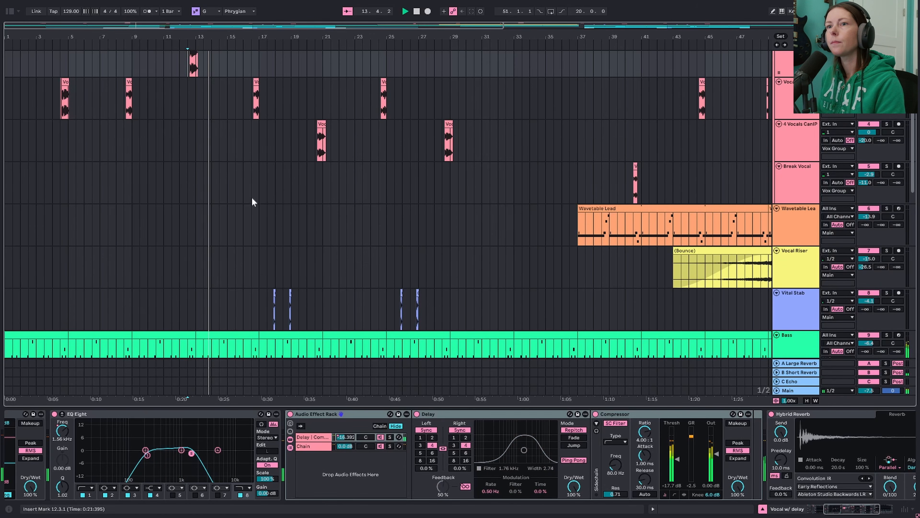
{"action": "scroll", "coordinate": [246, 232], "scroll_direction": "down", "scroll_amount": 4}
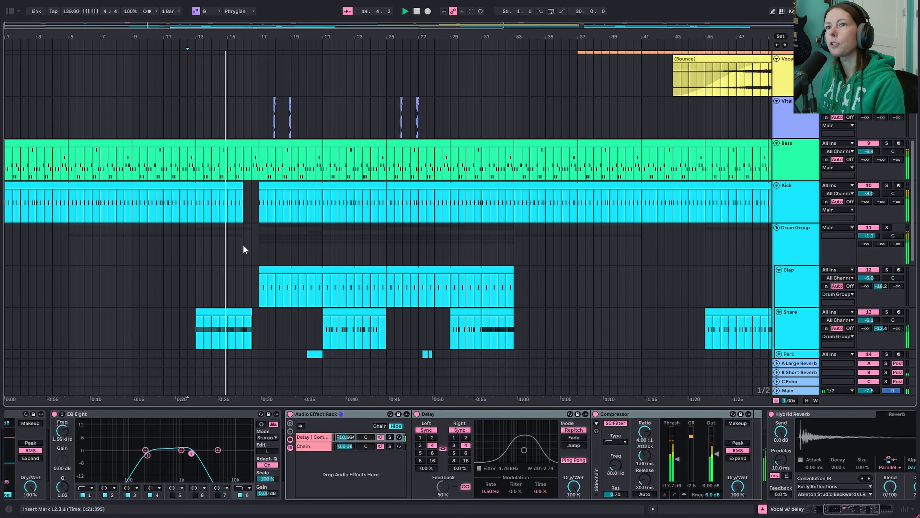
{"action": "scroll", "coordinate": [227, 297], "scroll_direction": "down", "scroll_amount": 7}
{"action": "scroll", "coordinate": [228, 306], "scroll_direction": "down", "scroll_amount": 6}
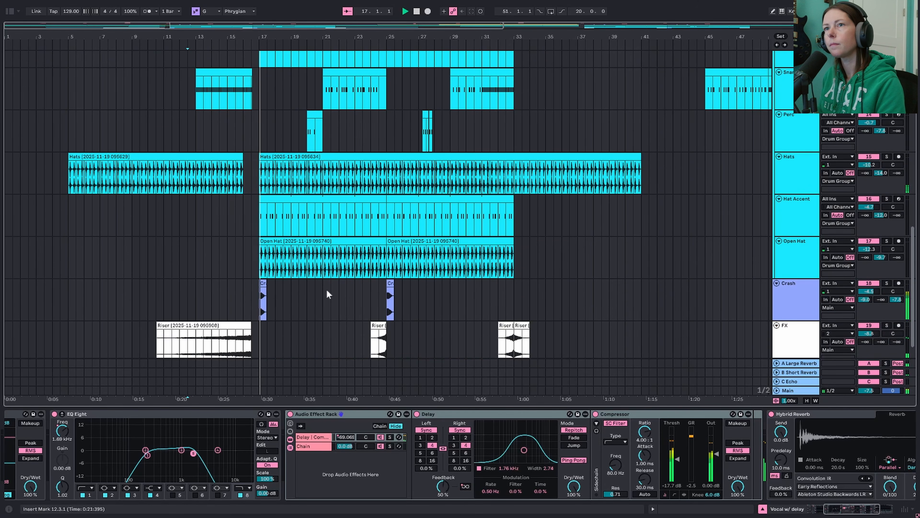
{"action": "scroll", "coordinate": [327, 285], "scroll_direction": "up", "scroll_amount": 7}
{"action": "scroll", "coordinate": [327, 288], "scroll_direction": "up", "scroll_amount": 11}
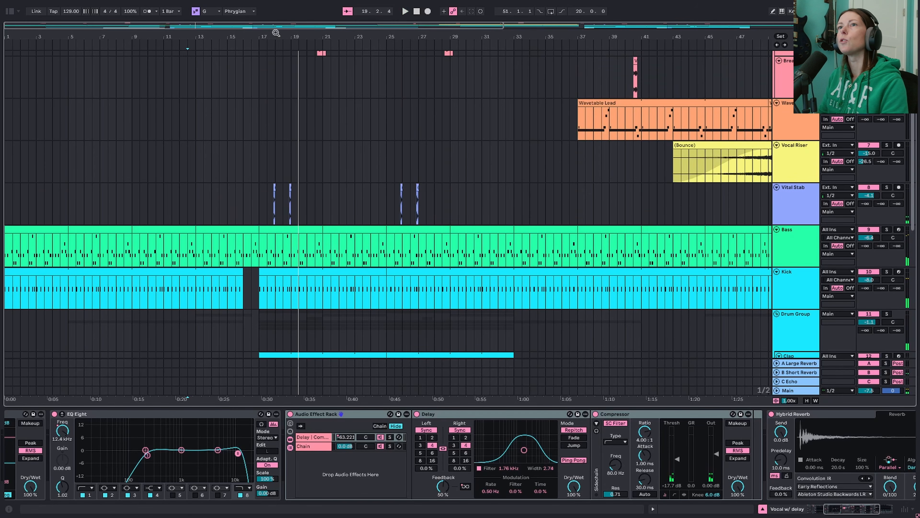
- Bypass Drum Buss, EQ Eight, Compressor and Valhalla on the Vital Stab track and play the first stab near bar 18 soloed
{"action": "left_click_drag", "start_coordinate": [276, 33], "coordinate": [262, 118]}
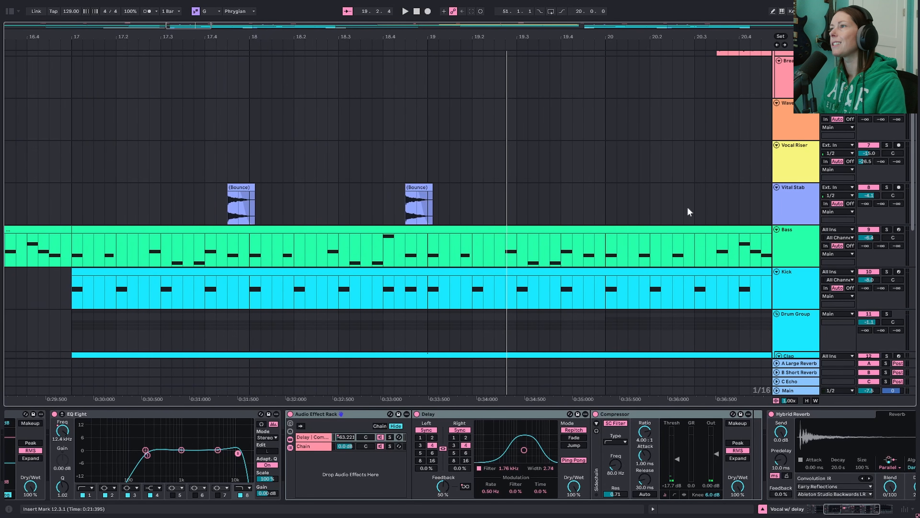
{"action": "left_click", "coordinate": [800, 207]}
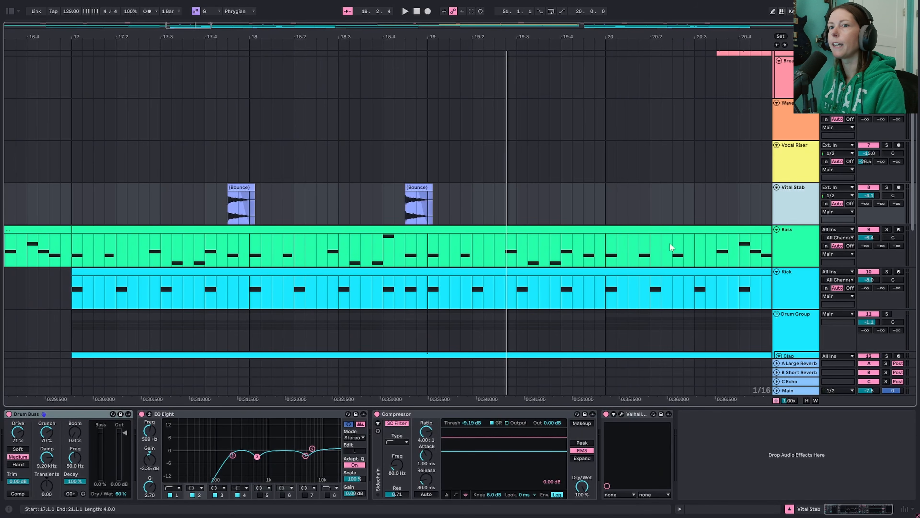
{"action": "left_click", "coordinate": [9, 414]}
{"action": "left_click", "coordinate": [142, 414]}
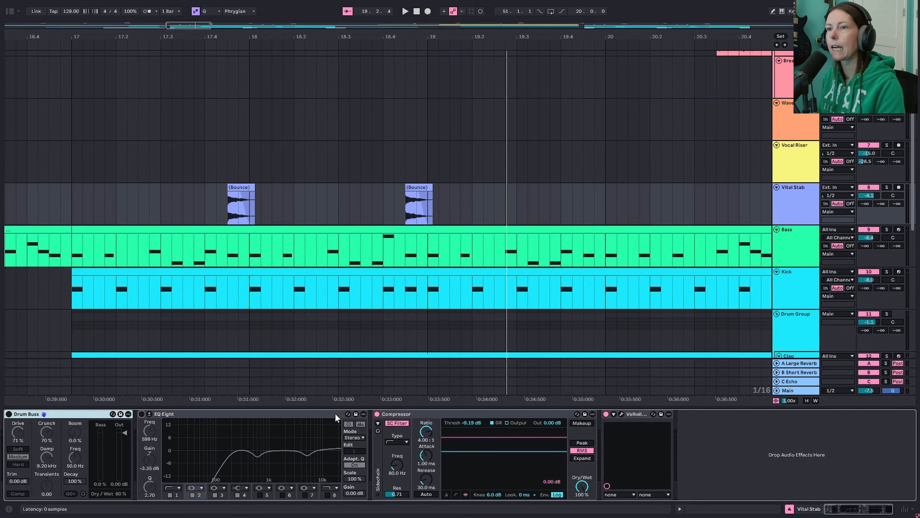
{"action": "left_click", "coordinate": [376, 415]}
{"action": "left_click", "coordinate": [606, 413]}
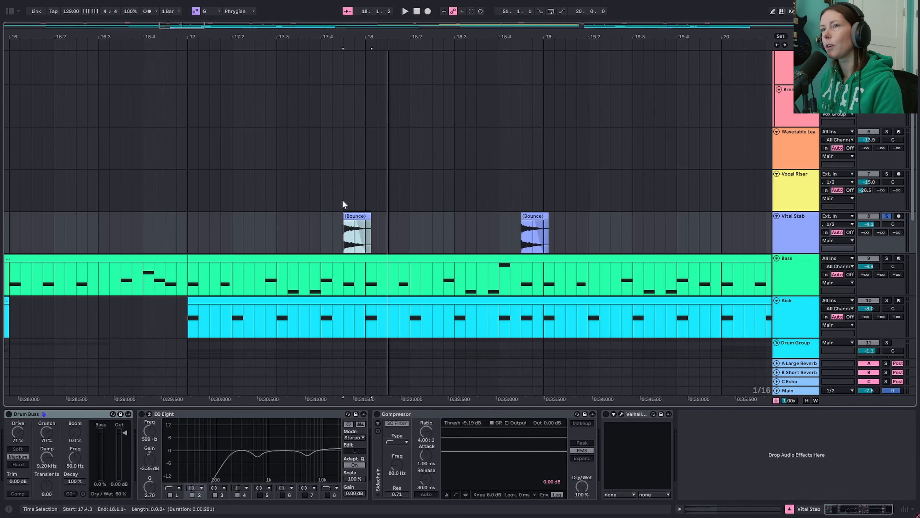
{"action": "key", "text": "space"}
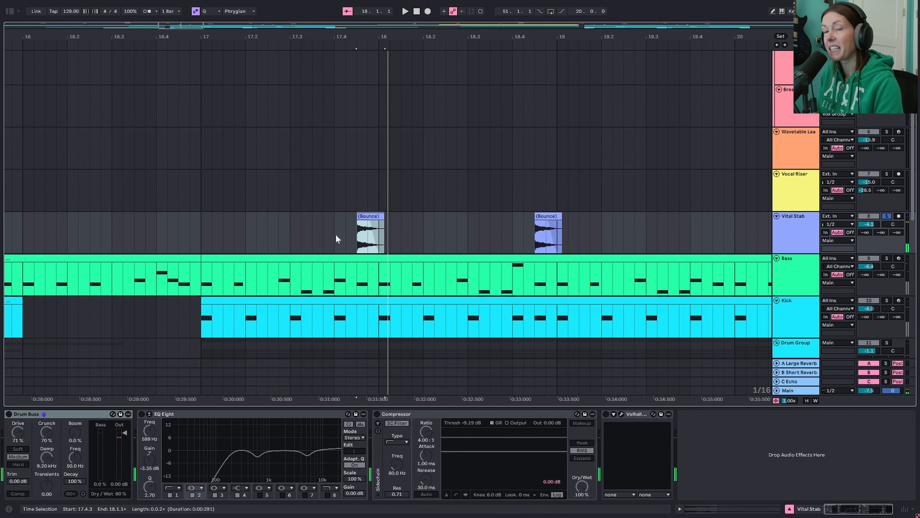
- Re-enable Drum Buss, EQ Eight, Compressor and Valhalla one at a time while playing the stab, and show the ValhallaSupermassive settings
{"action": "left_click", "coordinate": [8, 413]}
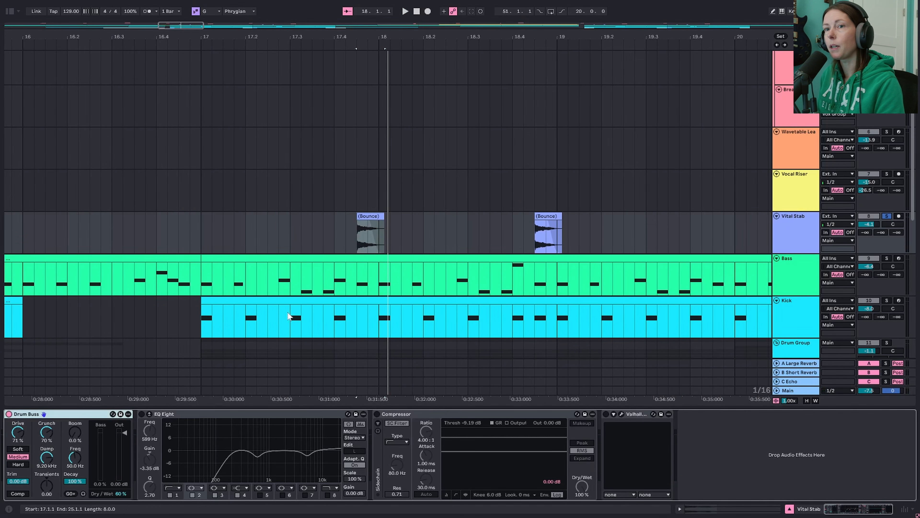
{"action": "left_click", "coordinate": [142, 413]}
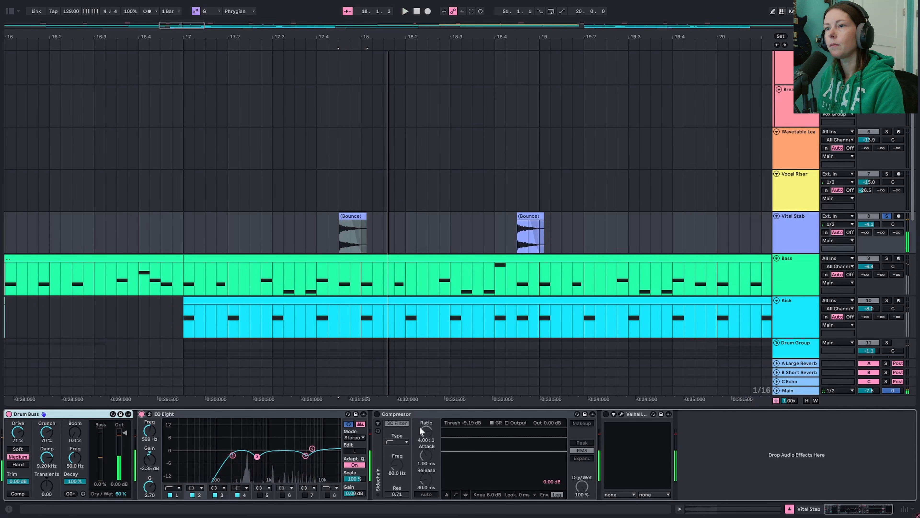
{"action": "left_click", "coordinate": [376, 414]}
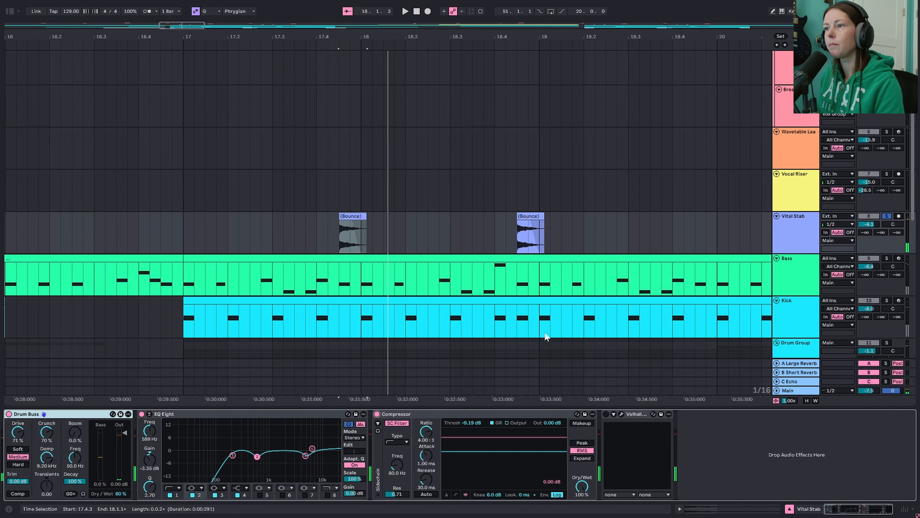
{"action": "left_click", "coordinate": [606, 413]}
{"action": "left_click", "coordinate": [621, 414]}
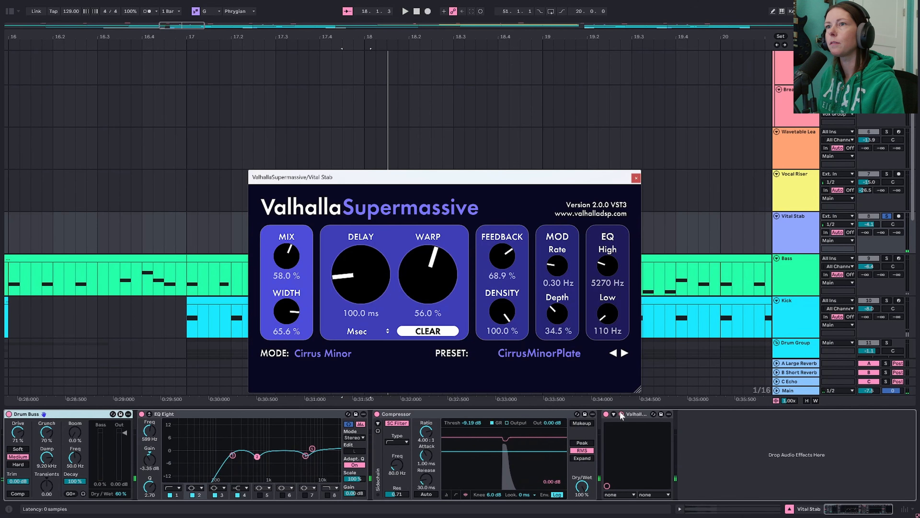
{"action": "key", "text": "space"}
{"action": "left_click", "coordinate": [622, 414]}
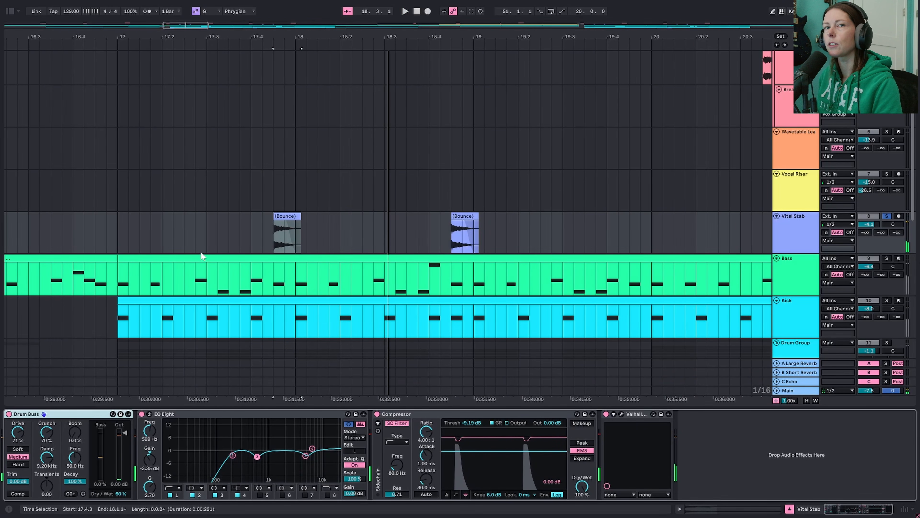
- Play the second Vital Stab clip near bar 19, and audition the Vocal Riser from bar 49
{"action": "left_click", "coordinate": [468, 216]}
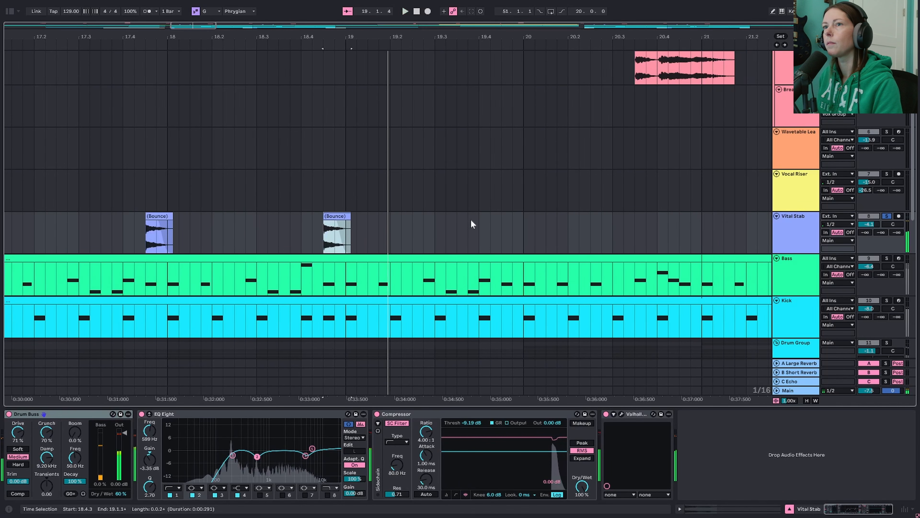
{"action": "scroll", "coordinate": [499, 223], "scroll_direction": "up", "scroll_amount": 3}
{"action": "scroll", "coordinate": [499, 221], "scroll_direction": "up", "scroll_amount": 2}
{"action": "left_click_drag", "start_coordinate": [563, 37], "coordinate": [509, 10]}
{"action": "left_click_drag", "start_coordinate": [343, 36], "coordinate": [344, 30]}
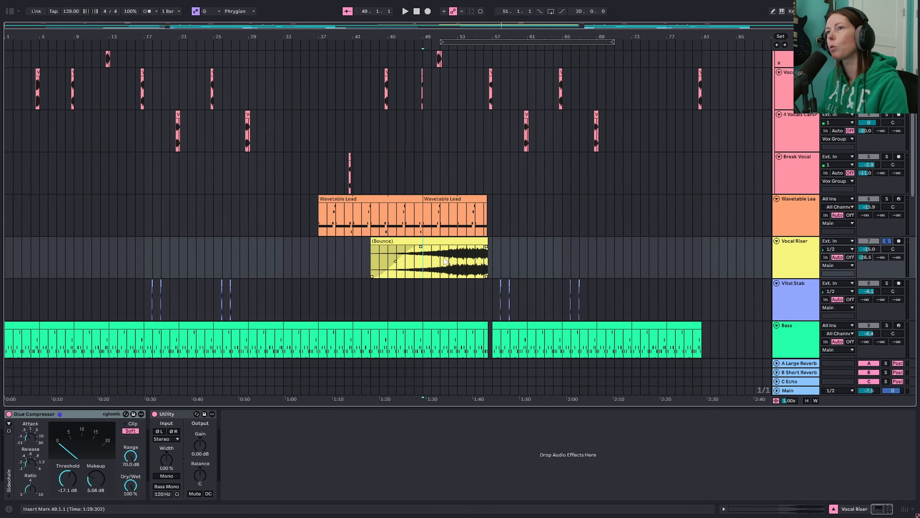
{"action": "key", "text": "space"}
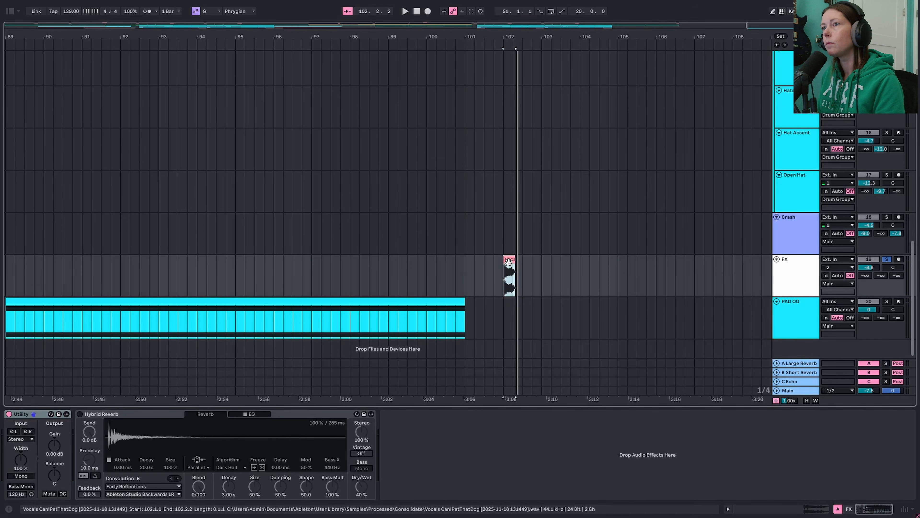
- Audition the short vocal clip at bar 102 on the FX track and load it as an instrument on the PAD OG track
{"action": "key", "text": "space"}
{"action": "key", "text": "space"}
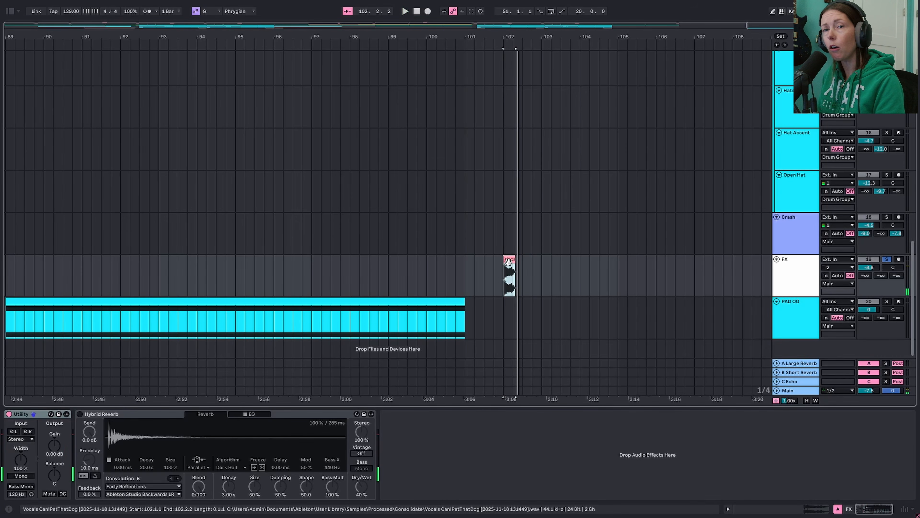
{"action": "left_click", "coordinate": [805, 315]}
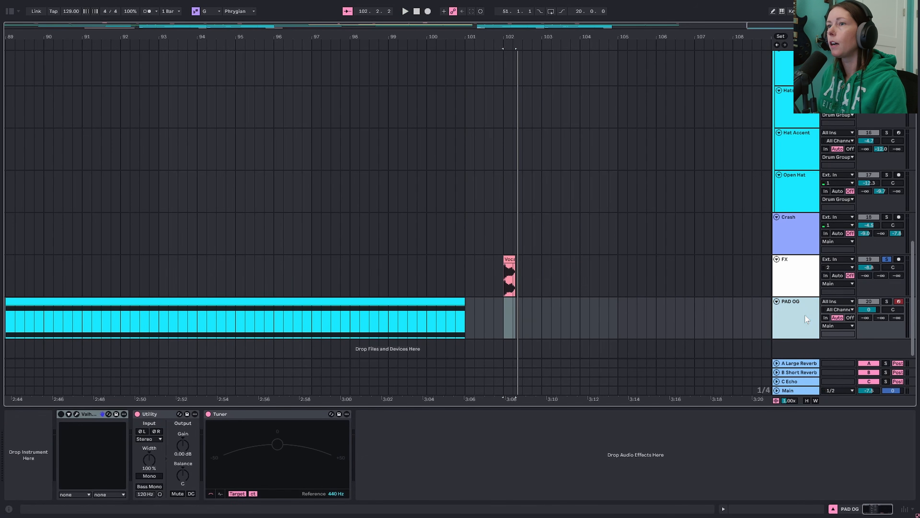
{"action": "left_click", "coordinate": [510, 258]}
{"action": "left_click", "coordinate": [793, 312]}
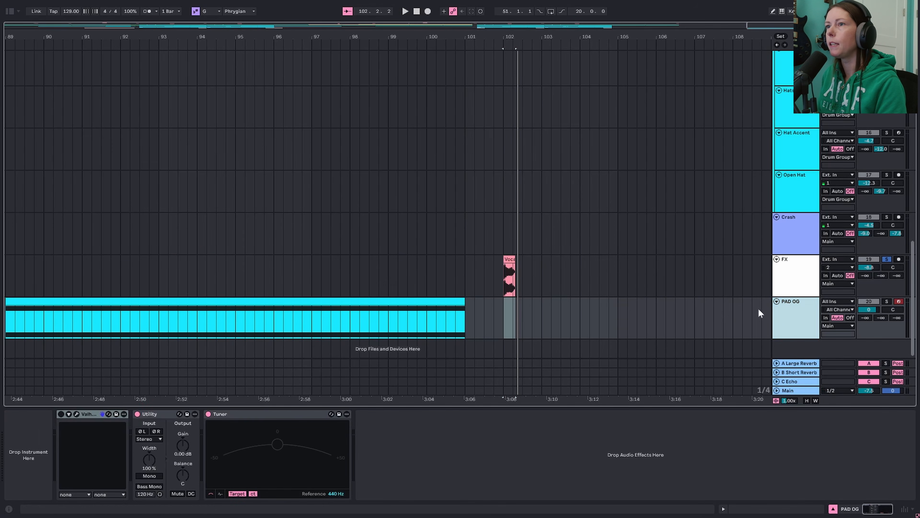
{"action": "left_click", "coordinate": [509, 258]}
{"action": "left_click_drag", "start_coordinate": [495, 270], "coordinate": [36, 449]}
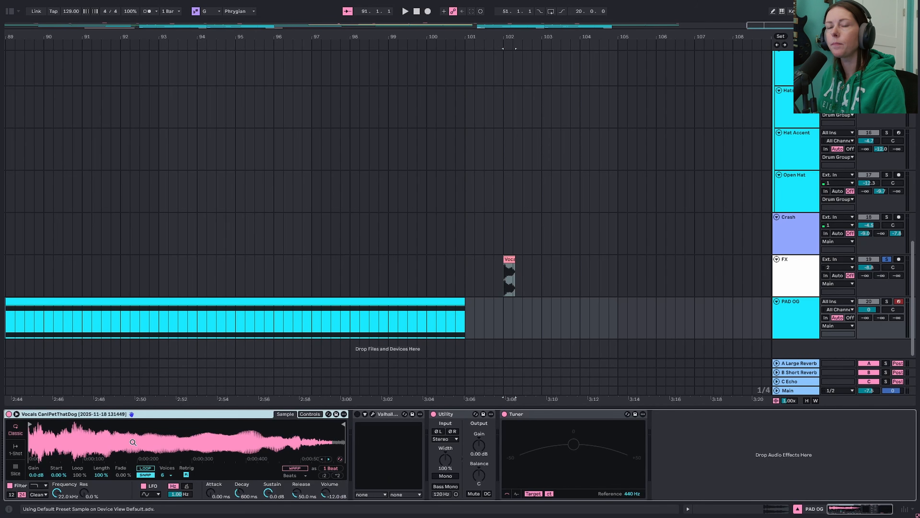
- Convert the vocal Simpler to Sampler and trim the sample to start at 7395 and end at 15152
{"action": "right_click", "coordinate": [116, 415]}
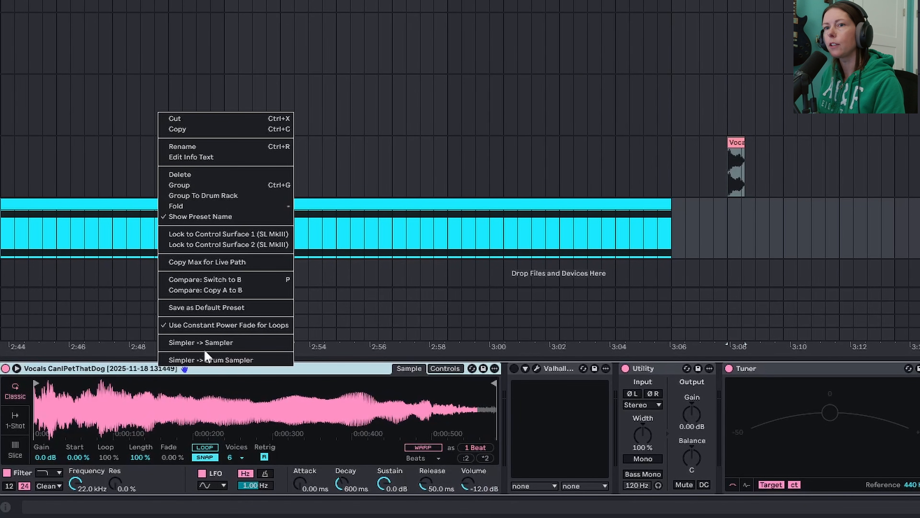
{"action": "left_click", "coordinate": [233, 342]}
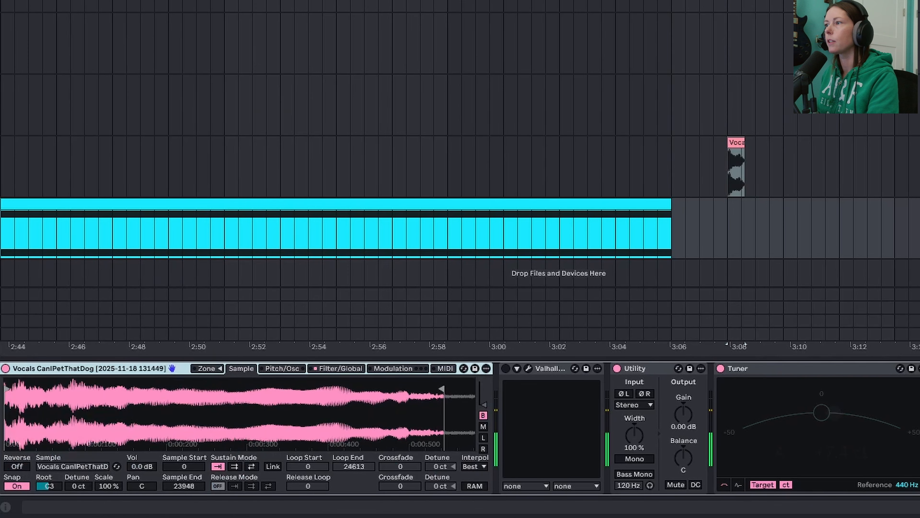
{"action": "left_click", "coordinate": [918, 228]}
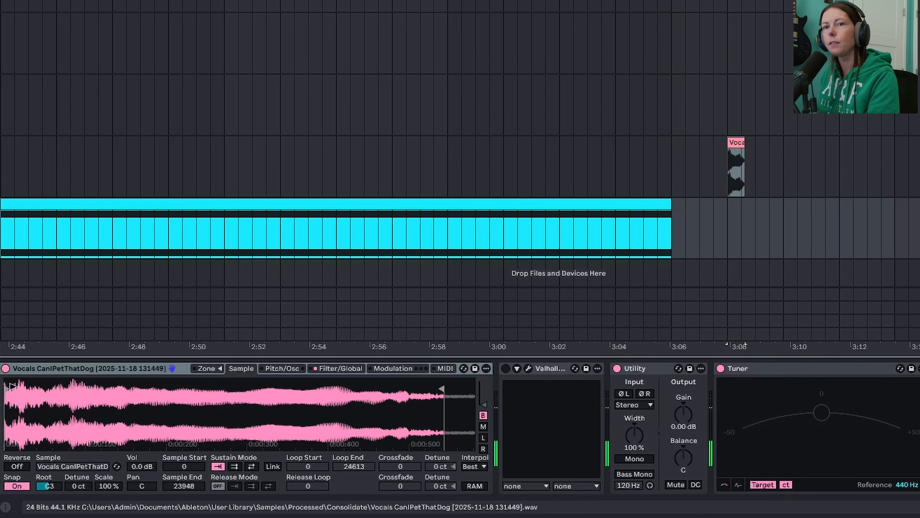
{"action": "mouse_move", "coordinate": [12, 386]}
{"action": "left_mouse_down"}
{"action": "mouse_move", "coordinate": [188, 385]}
{"action": "mouse_move", "coordinate": [155, 385]}
{"action": "left_mouse_up"}
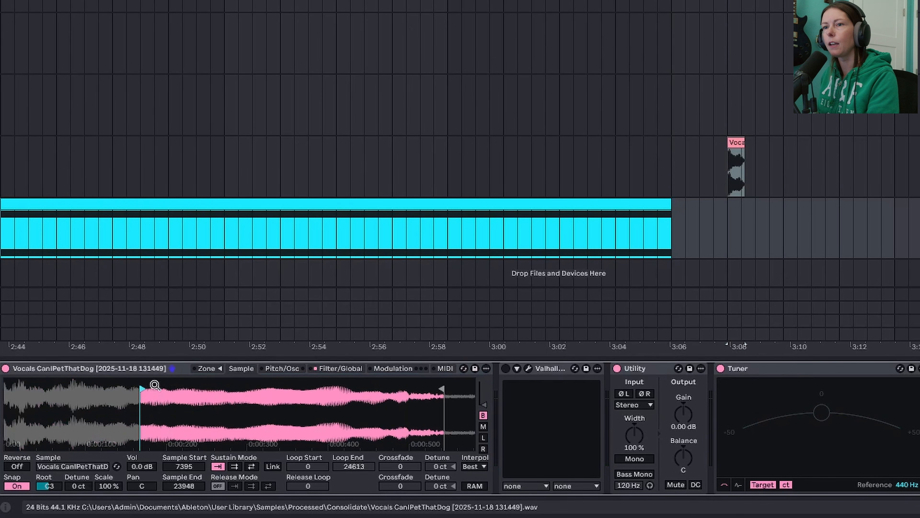
{"action": "left_click_drag", "start_coordinate": [439, 391], "coordinate": [283, 390]}
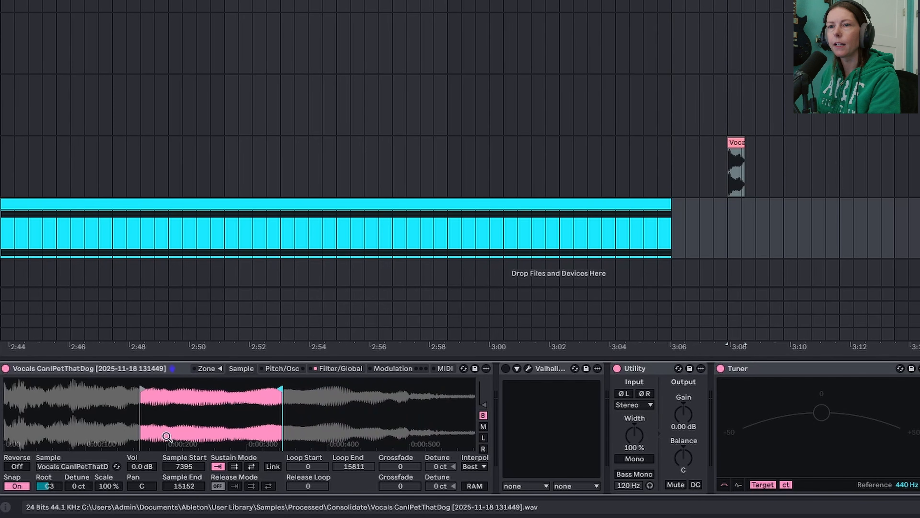
- Set a back-and-forth sustain loop starting at 7395 with crossfade 342, and tune the sample to root A3 with detune -10 ct
{"action": "left_click", "coordinate": [251, 466]}
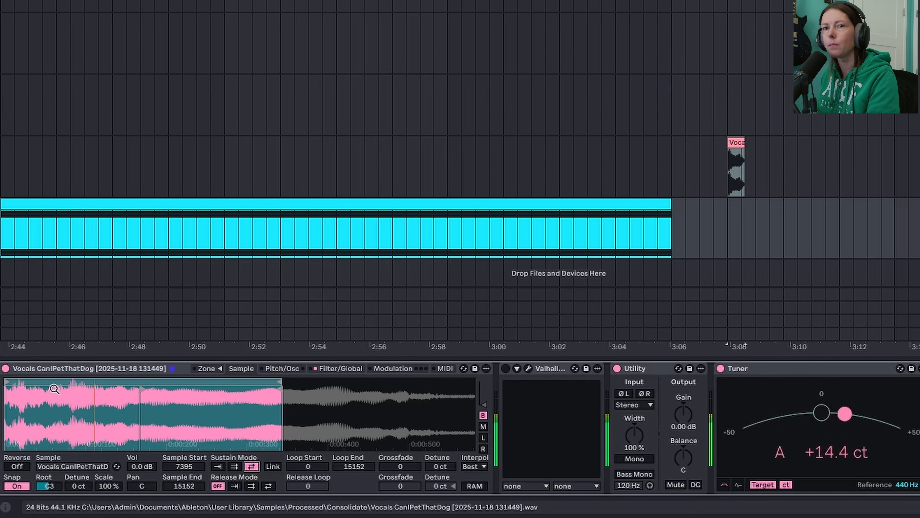
{"action": "left_click_drag", "start_coordinate": [20, 381], "coordinate": [143, 384]}
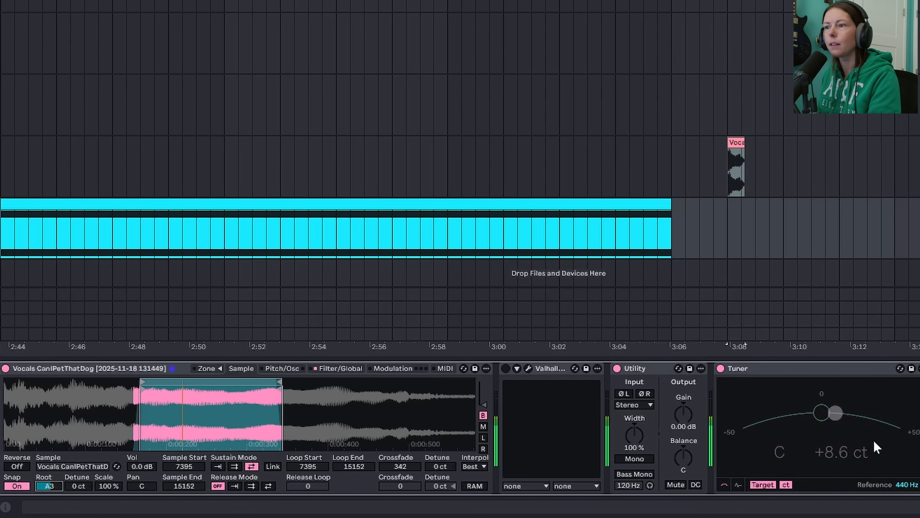
{"action": "left_click_drag", "start_coordinate": [78, 486], "coordinate": [78, 515]}
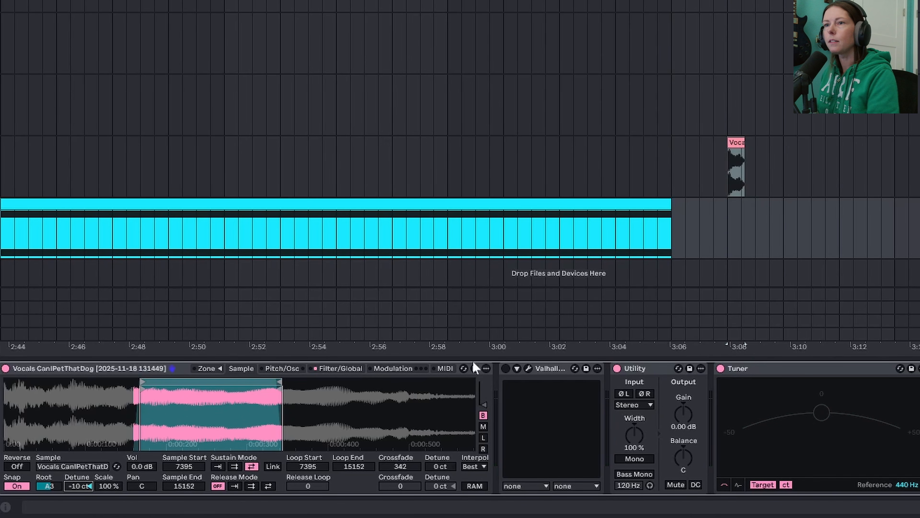
- Open the PAD OG MIDI clip in an enlarged note editor, examine its sustained D and G notes, and play it
{"action": "left_click", "coordinate": [485, 207]}
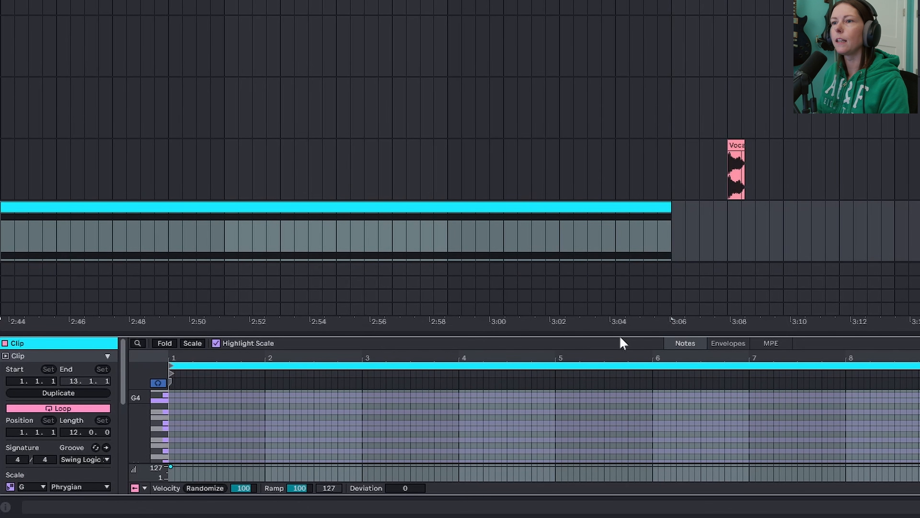
{"action": "left_click_drag", "start_coordinate": [622, 334], "coordinate": [670, 2]}
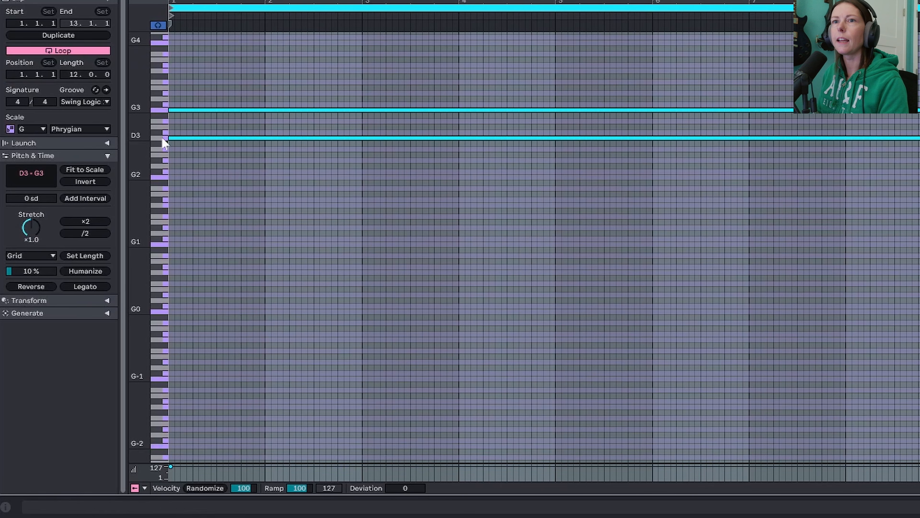
{"action": "left_click", "coordinate": [160, 135]}
{"action": "left_click", "coordinate": [161, 111]}
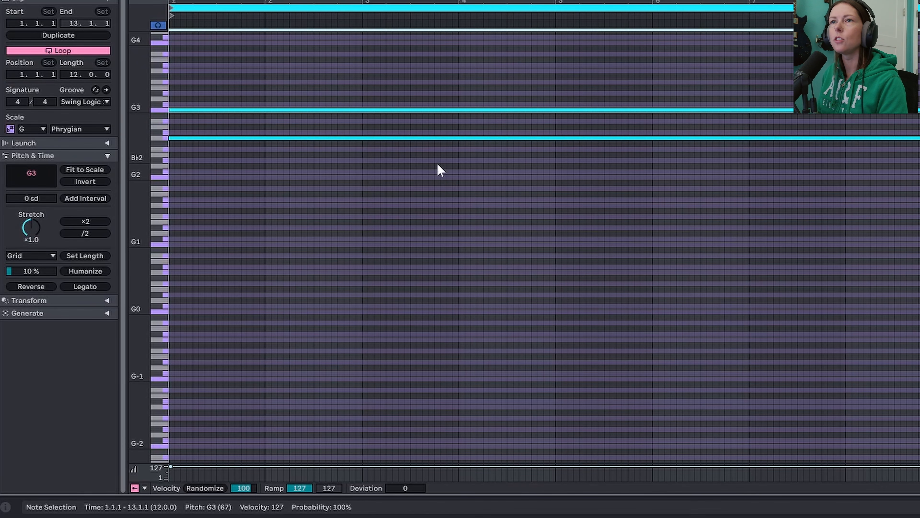
{"action": "key", "text": "space"}
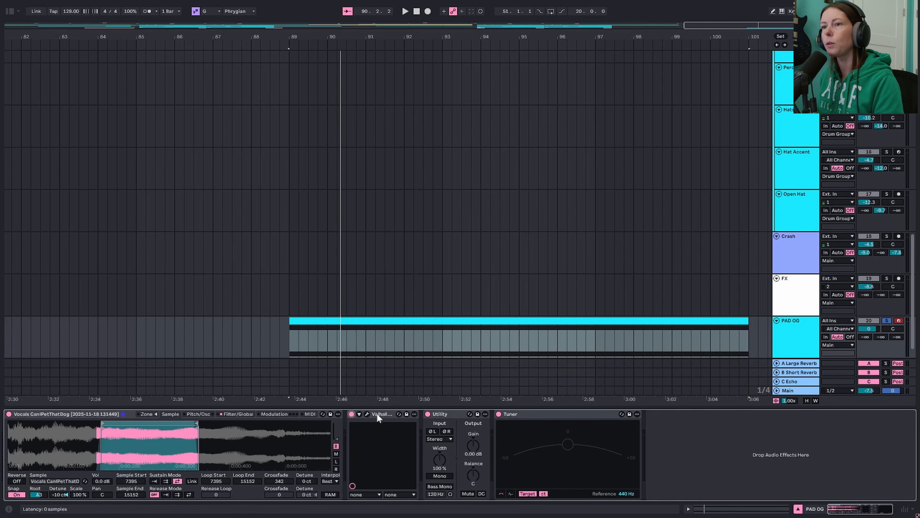
- Show the ValhallaSupermassive SpaceIsThePlace settings on the PAD OG track while playing the pad through it, and close the plugin
{"action": "left_click", "coordinate": [367, 413]}
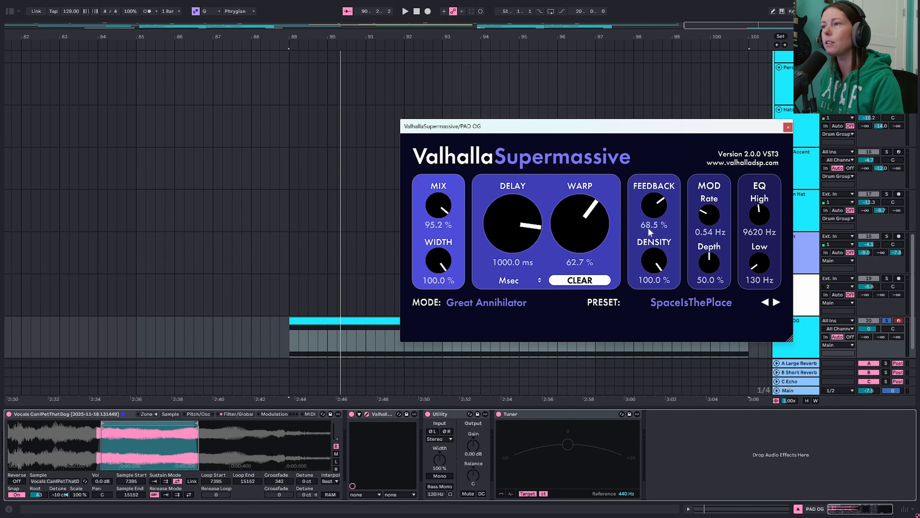
{"action": "key", "text": "space"}
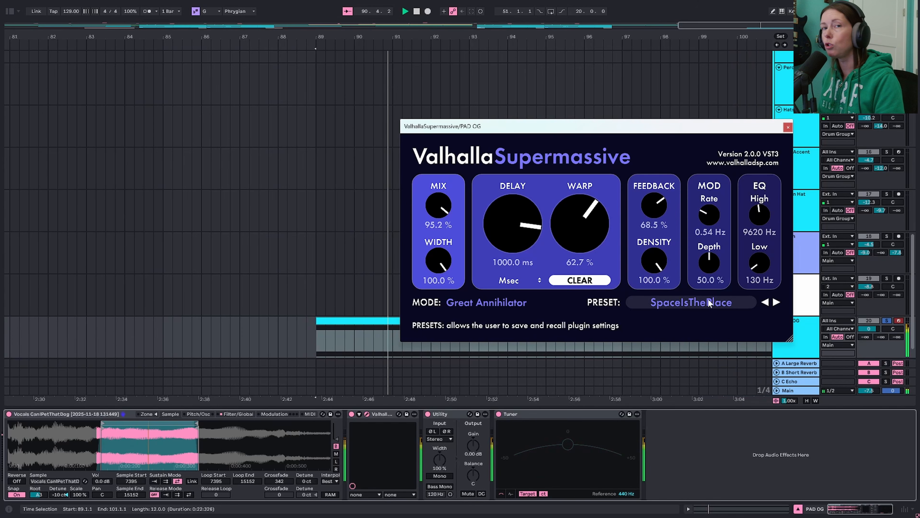
{"action": "left_click", "coordinate": [787, 127]}
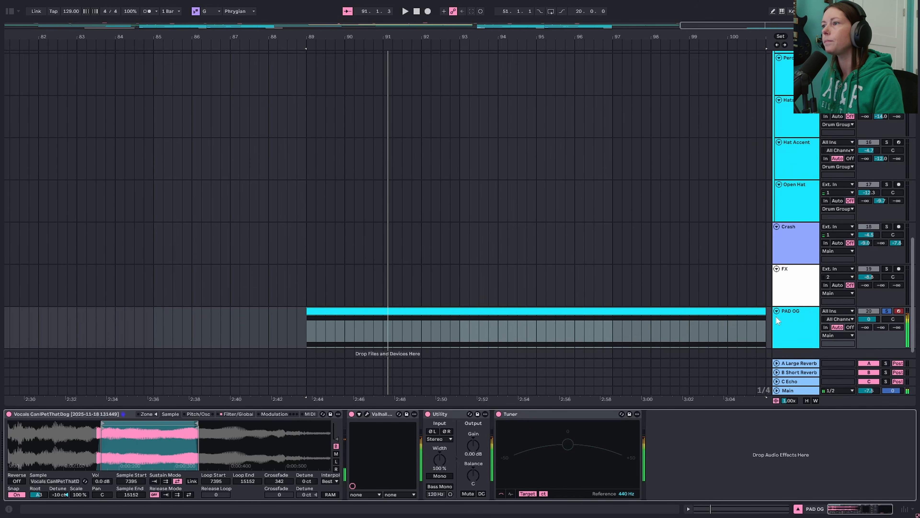
- Select the PAD OG clip at bar 89 for playback and bypass its ValhallaSupermassive effect
{"action": "scroll", "coordinate": [790, 313], "scroll_direction": "down", "scroll_amount": 1}
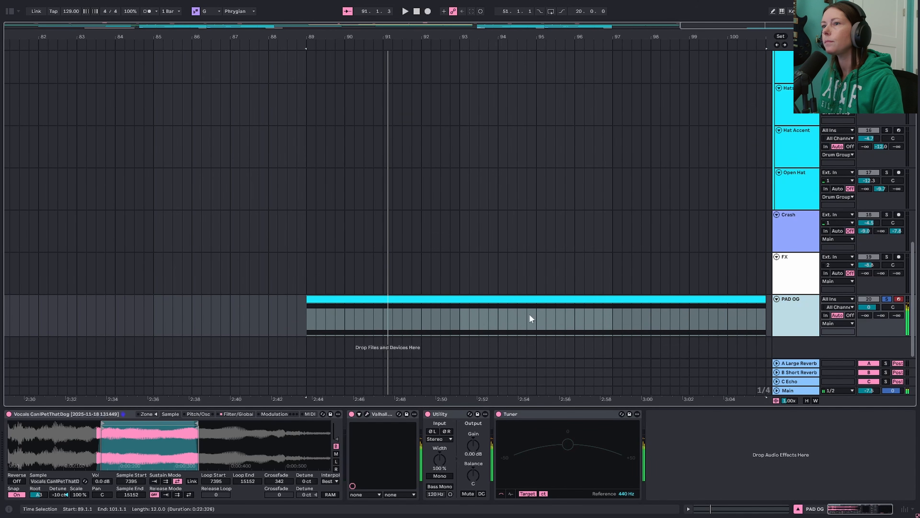
{"action": "left_click", "coordinate": [508, 300]}
{"action": "key", "text": "space"}
{"action": "key", "text": "space"}
{"action": "left_click", "coordinate": [351, 323]}
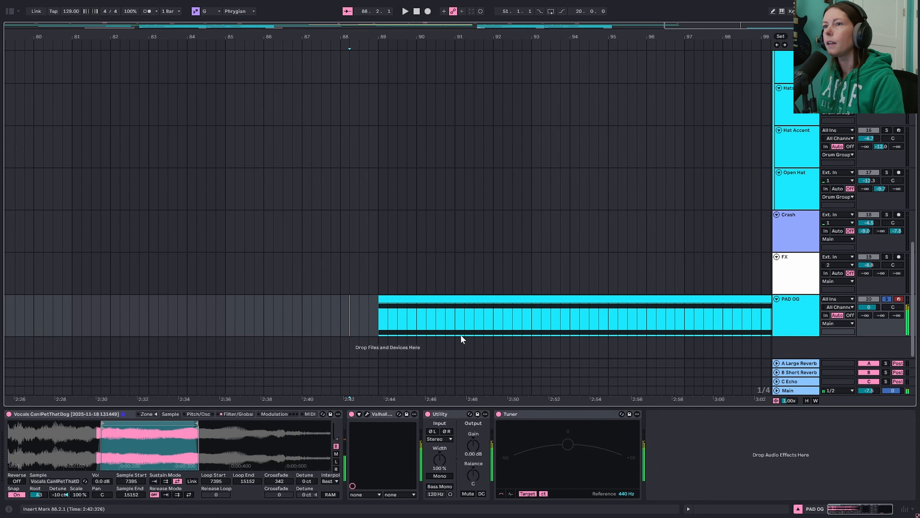
{"action": "left_click", "coordinate": [444, 300]}
{"action": "left_click", "coordinate": [352, 414]}
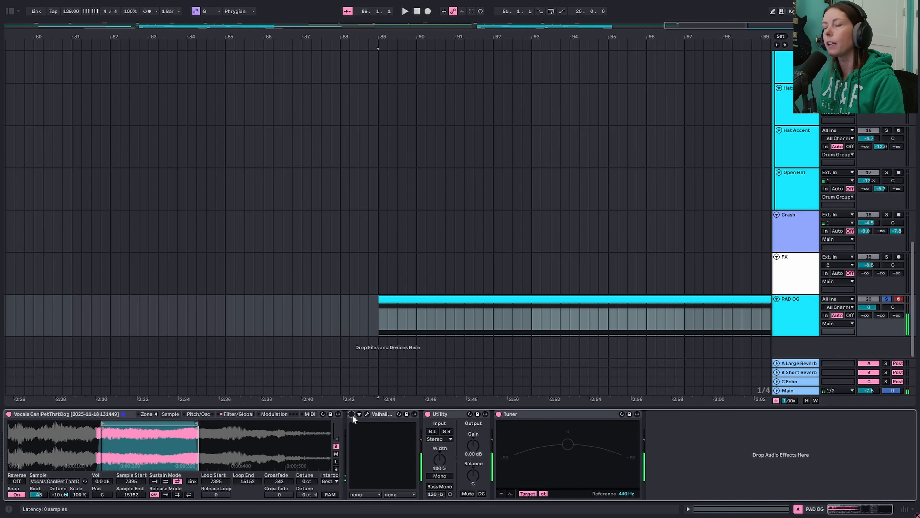
- Bounce the PAD OG clip to a new audio track and fade in the bounced clip over about ten bars
{"action": "left_click", "coordinate": [475, 301]}
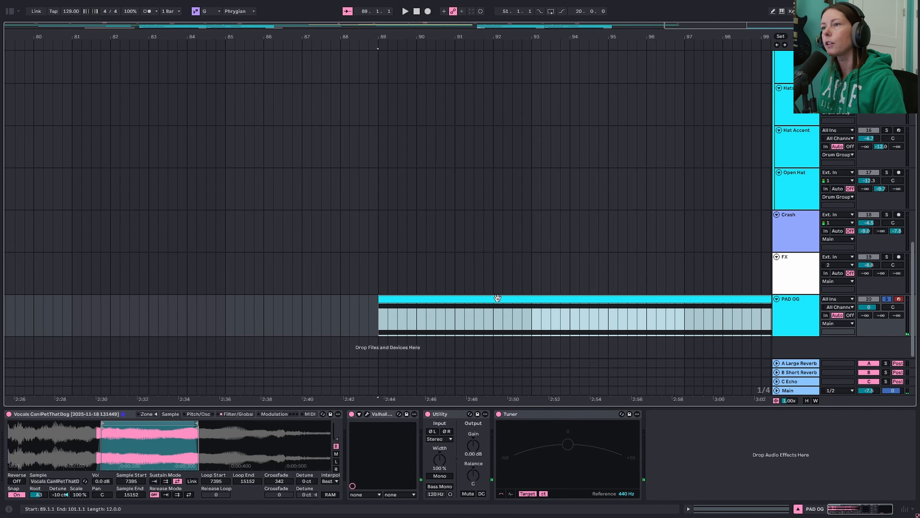
{"action": "key", "text": "ctrl+b"}
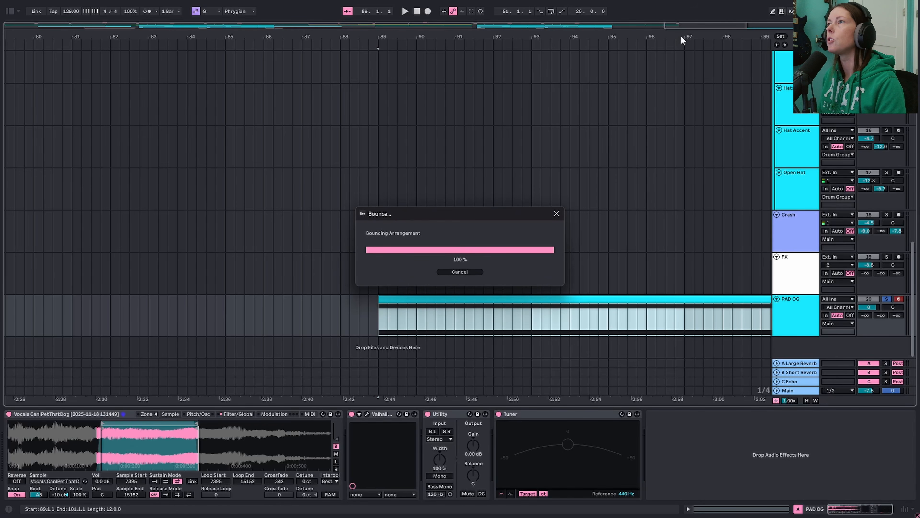
{"action": "left_click_drag", "start_coordinate": [684, 35], "coordinate": [447, 35]}
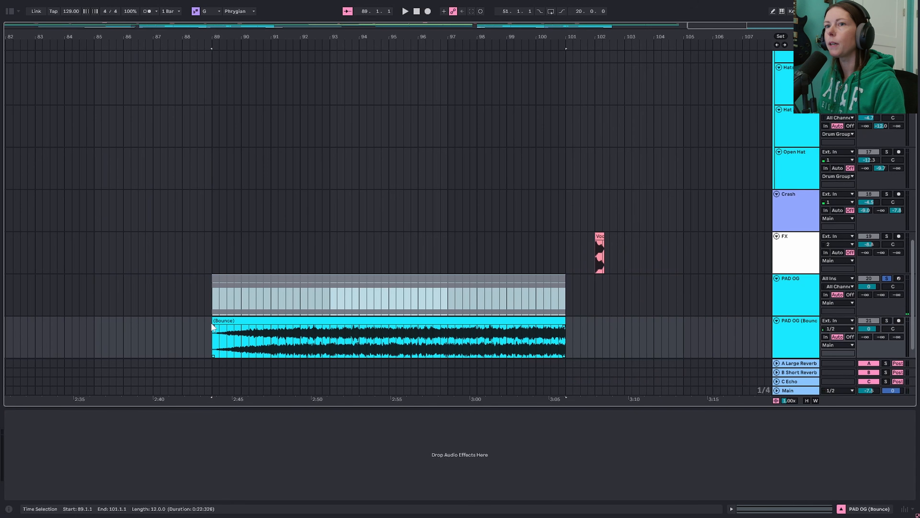
{"action": "left_click_drag", "start_coordinate": [212, 327], "coordinate": [518, 329]}
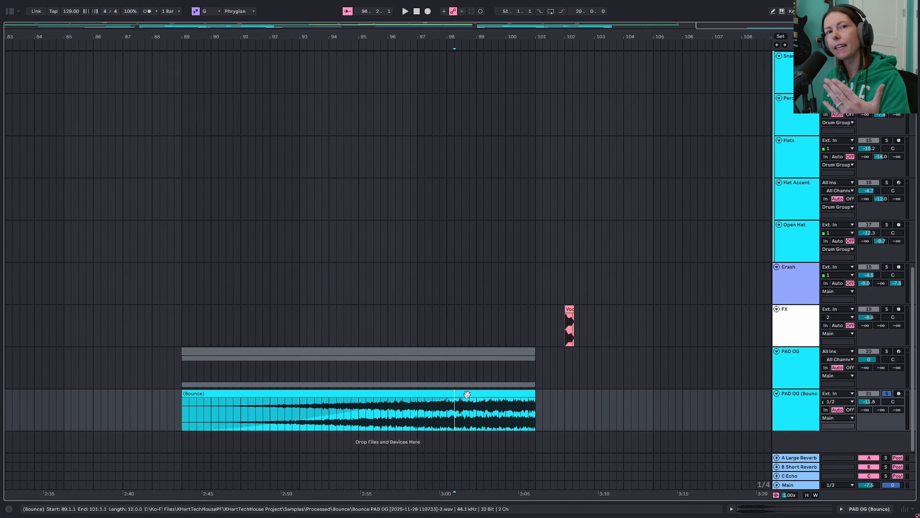
- In the bounced clip's enlarged Transposition envelope, draw a ramp from 0 st at bar 8 to +12 st at the clip's end
{"action": "double_click", "coordinate": [467, 394]}
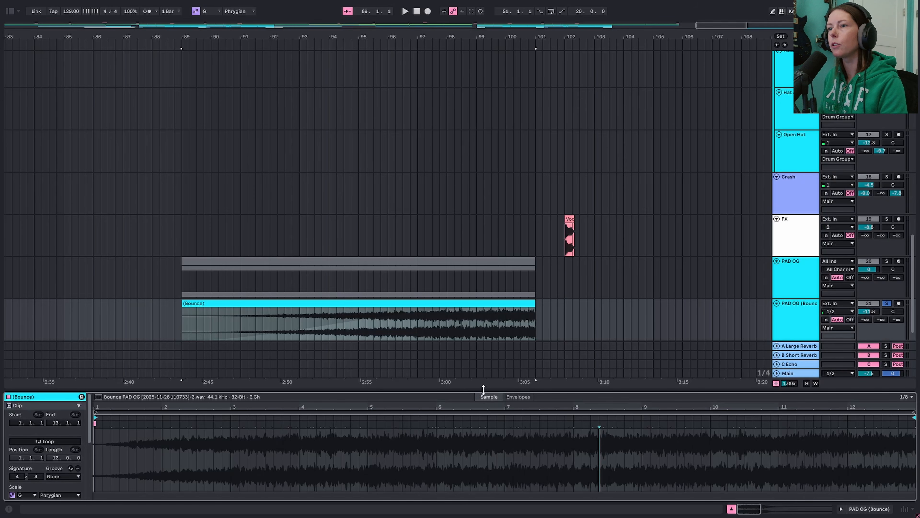
{"action": "left_click_drag", "start_coordinate": [483, 389], "coordinate": [485, 175]}
{"action": "left_click", "coordinate": [515, 182]}
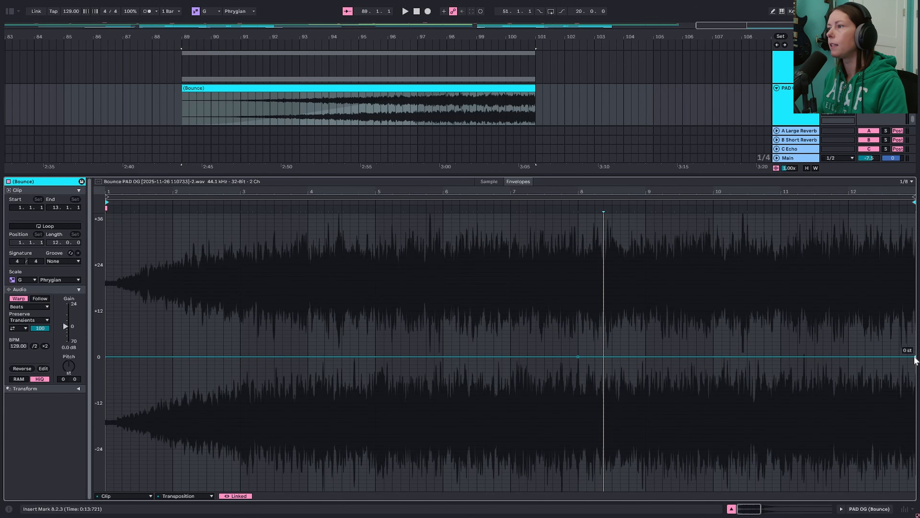
{"action": "left_click_drag", "start_coordinate": [914, 357], "coordinate": [915, 311]}
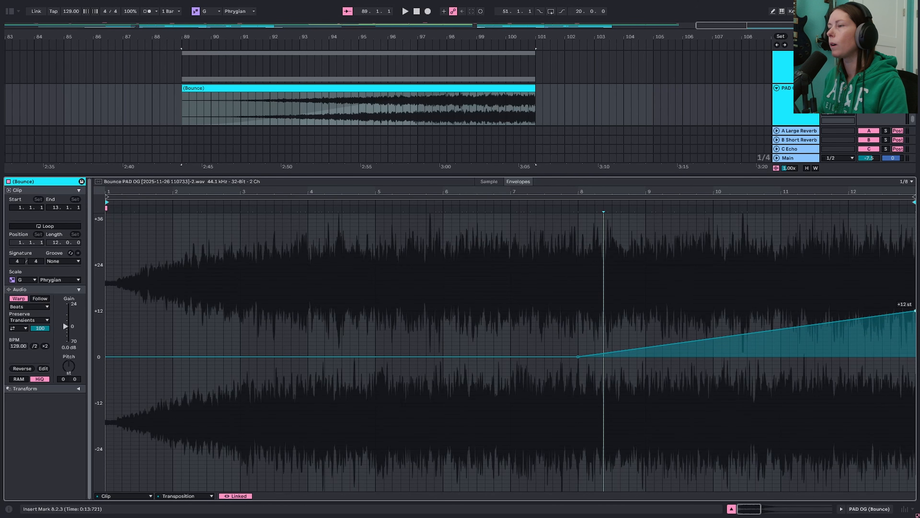
- Set the bounced clip's warp mode to Complex and play the pitch rise from bar 8 before and after the change
{"action": "left_click", "coordinate": [578, 333]}
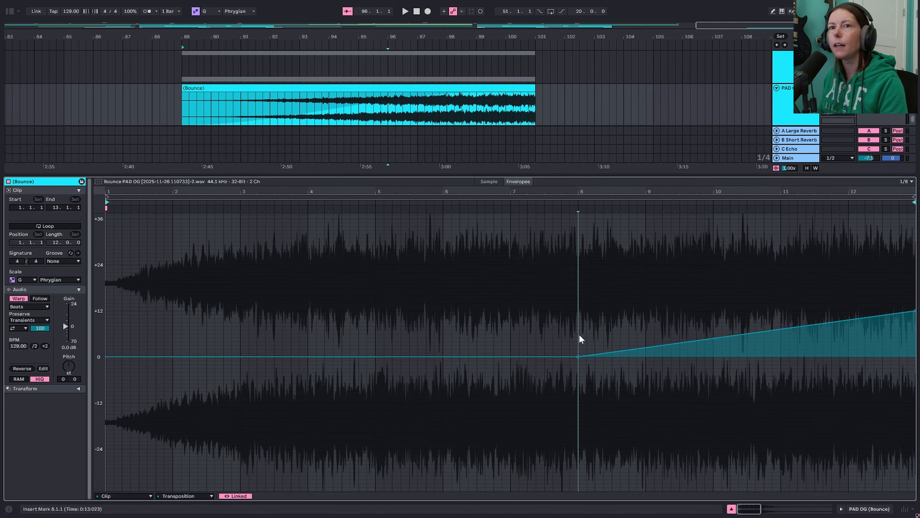
{"action": "key", "text": "space"}
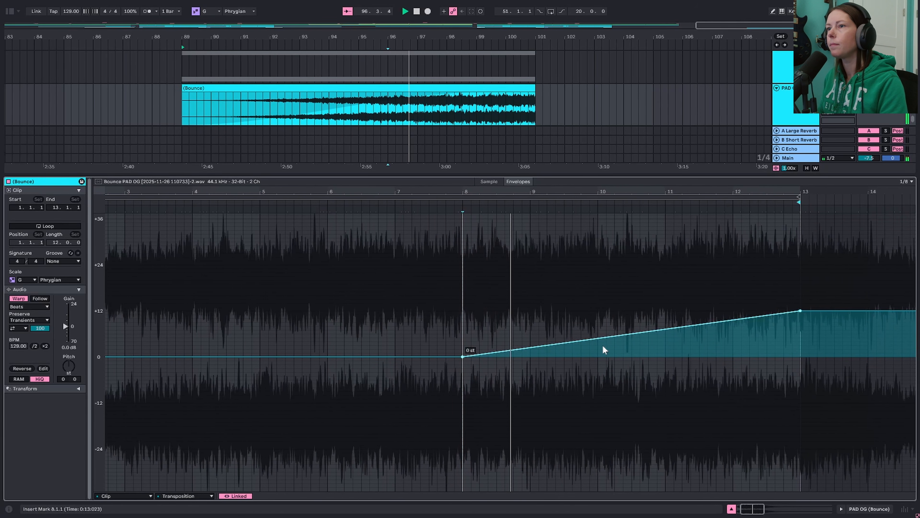
{"action": "left_click", "coordinate": [31, 307]}
{"action": "left_click", "coordinate": [43, 344]}
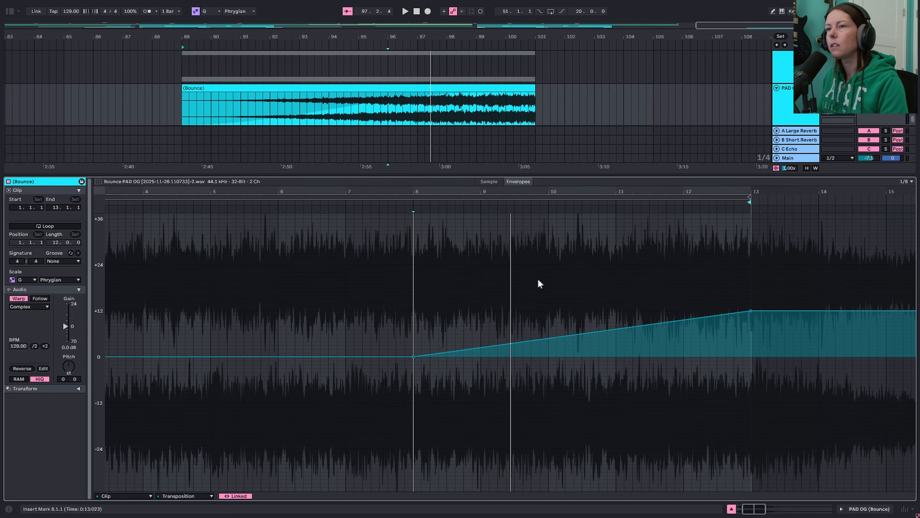
{"action": "key", "text": "space"}
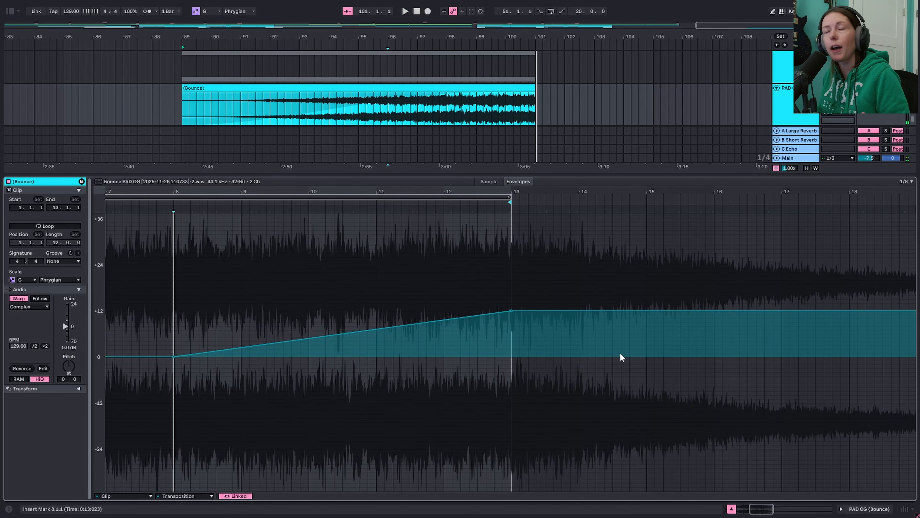
- Collapse the enlarged clip editor and select the original PAD OG track
{"action": "left_click_drag", "start_coordinate": [533, 175], "coordinate": [518, 505]}
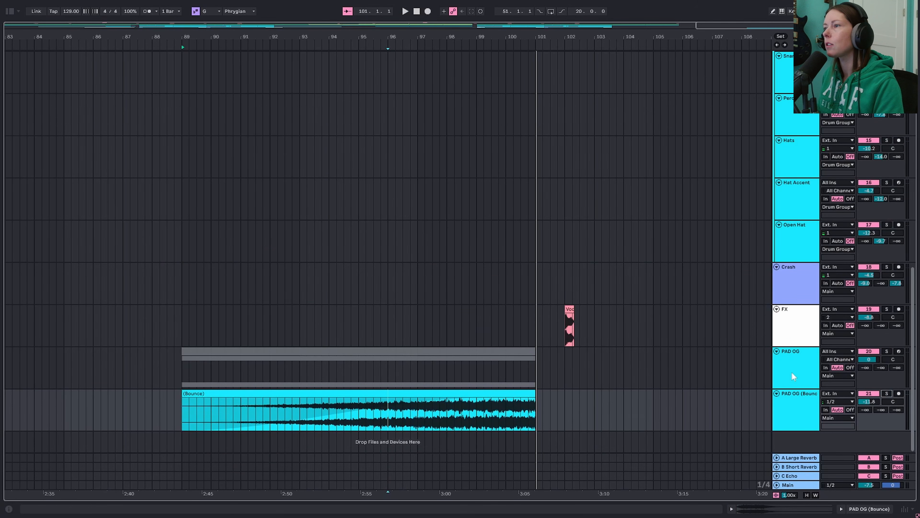
{"action": "left_click", "coordinate": [801, 361]}
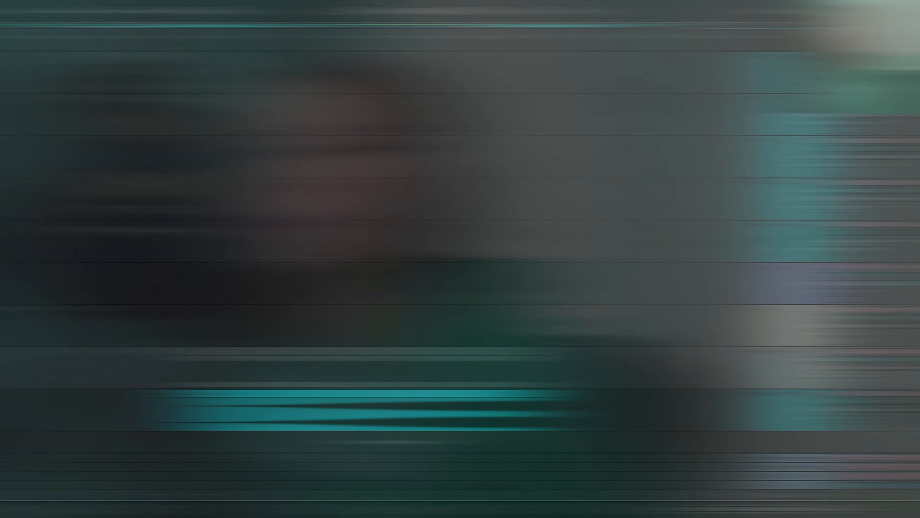